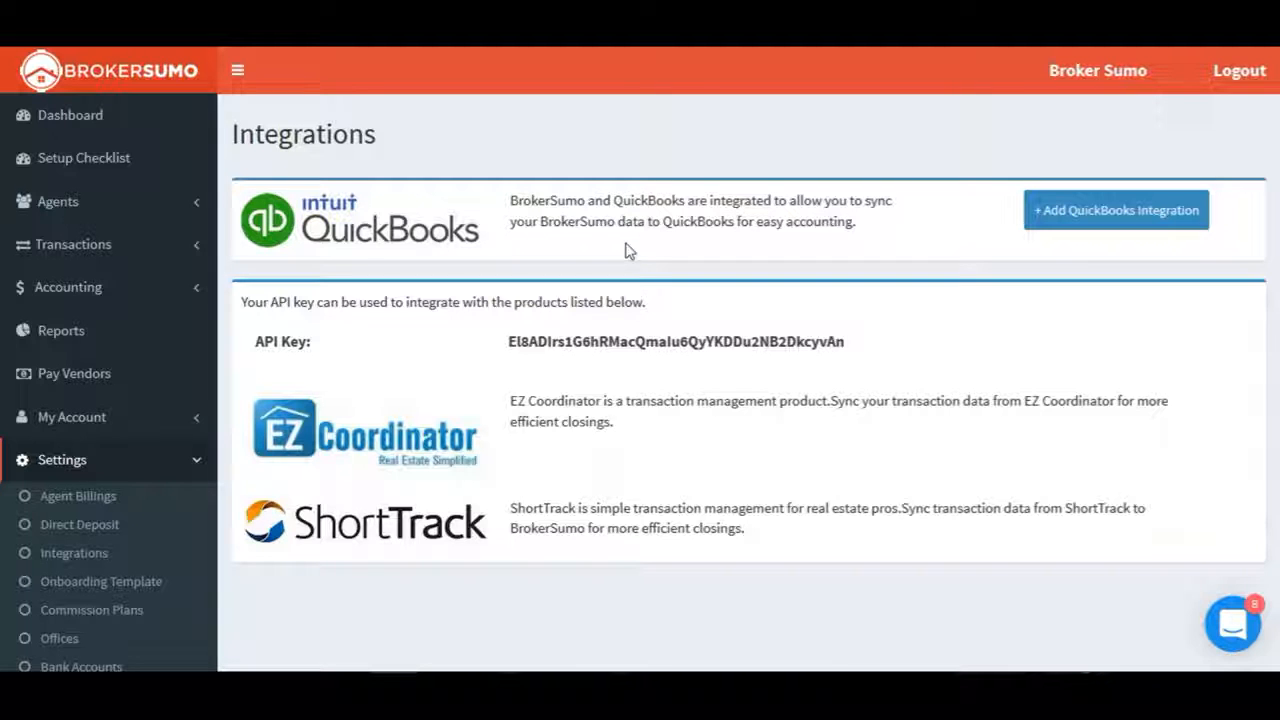
Start the QuickBooks integration and sign in to Intuit with the company e-mail and password
{"action": "left_click", "coordinate": [1141, 215]}
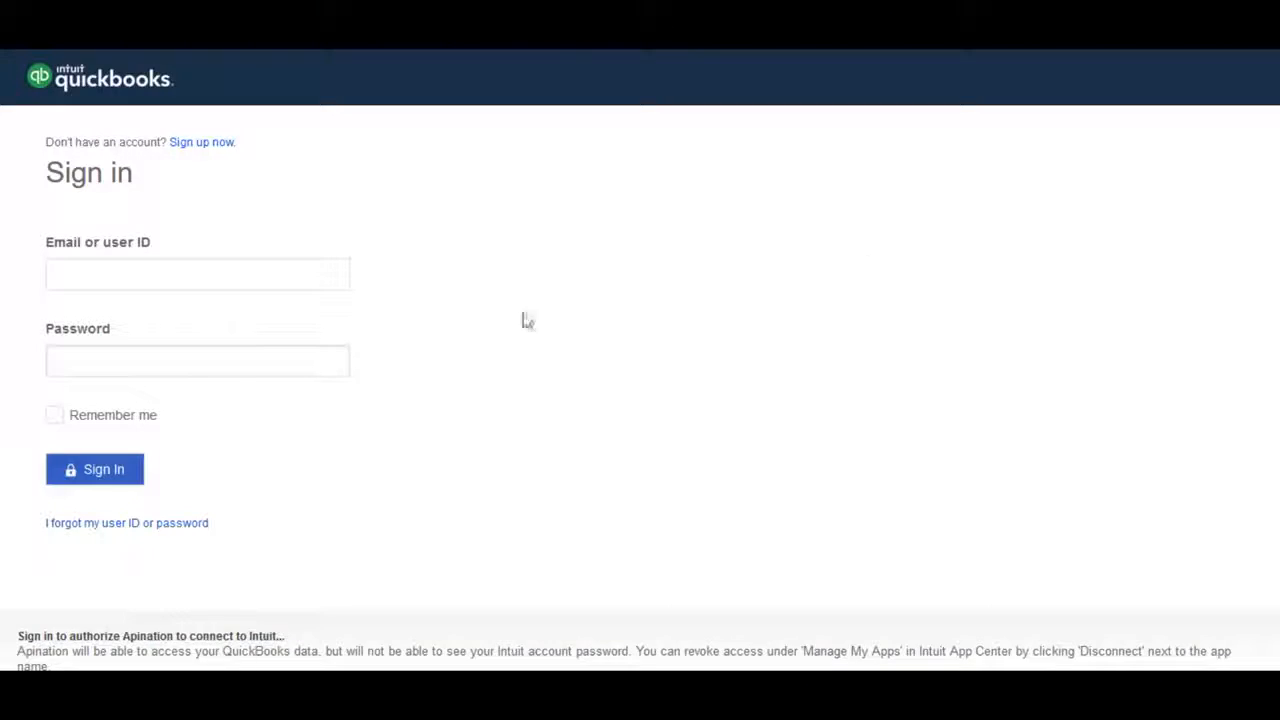
{"action": "left_click", "coordinate": [268, 273]}
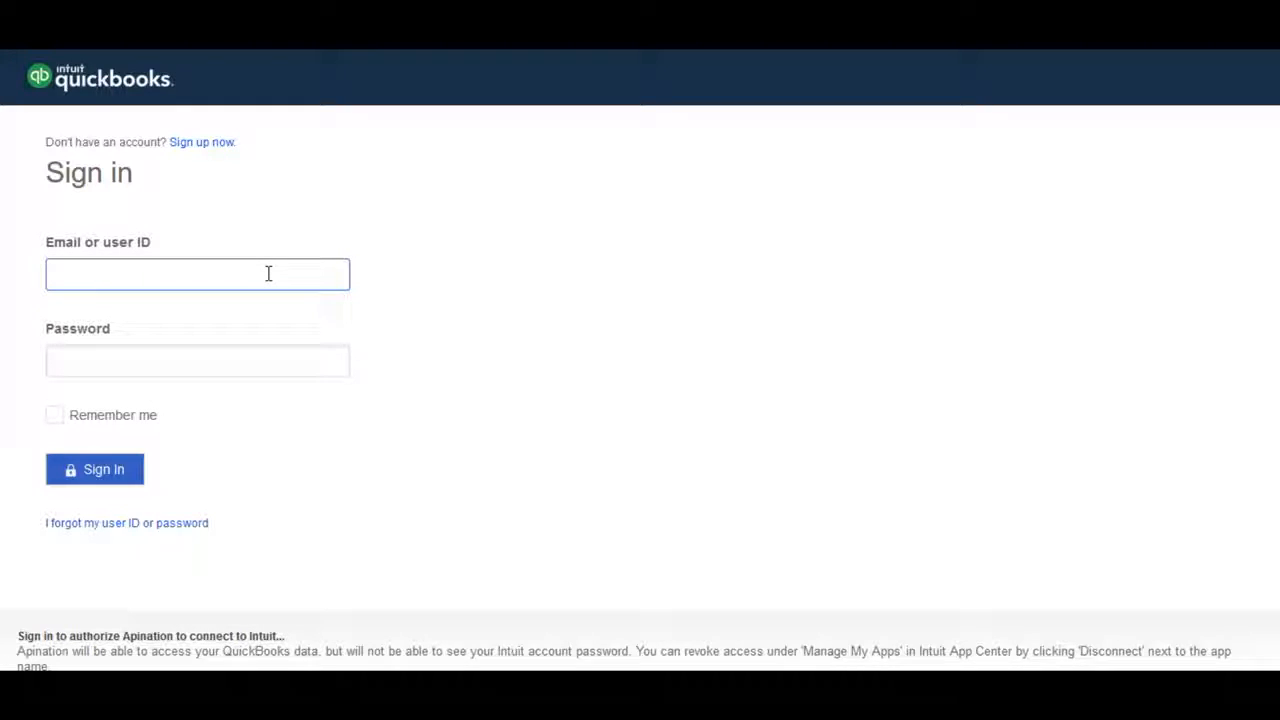
{"action": "key", "text": "Tab"}
{"action": "type", "text": "********"}
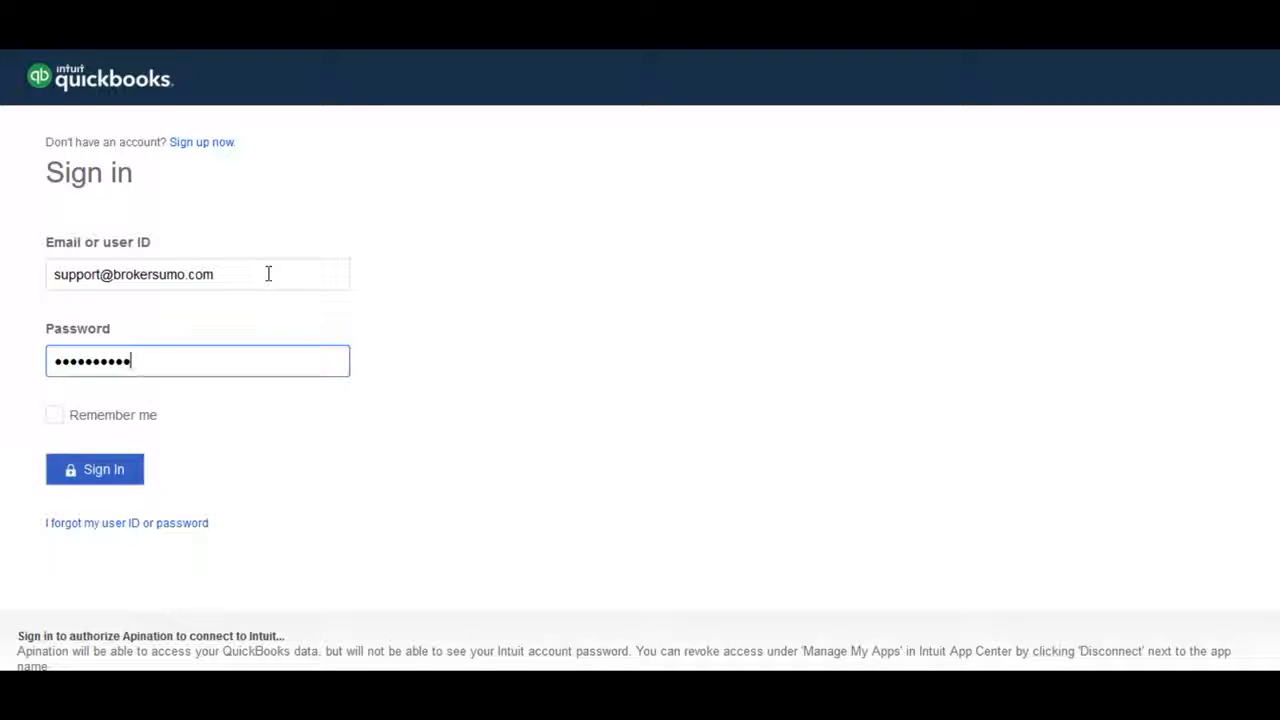
{"action": "left_click", "coordinate": [87, 481]}
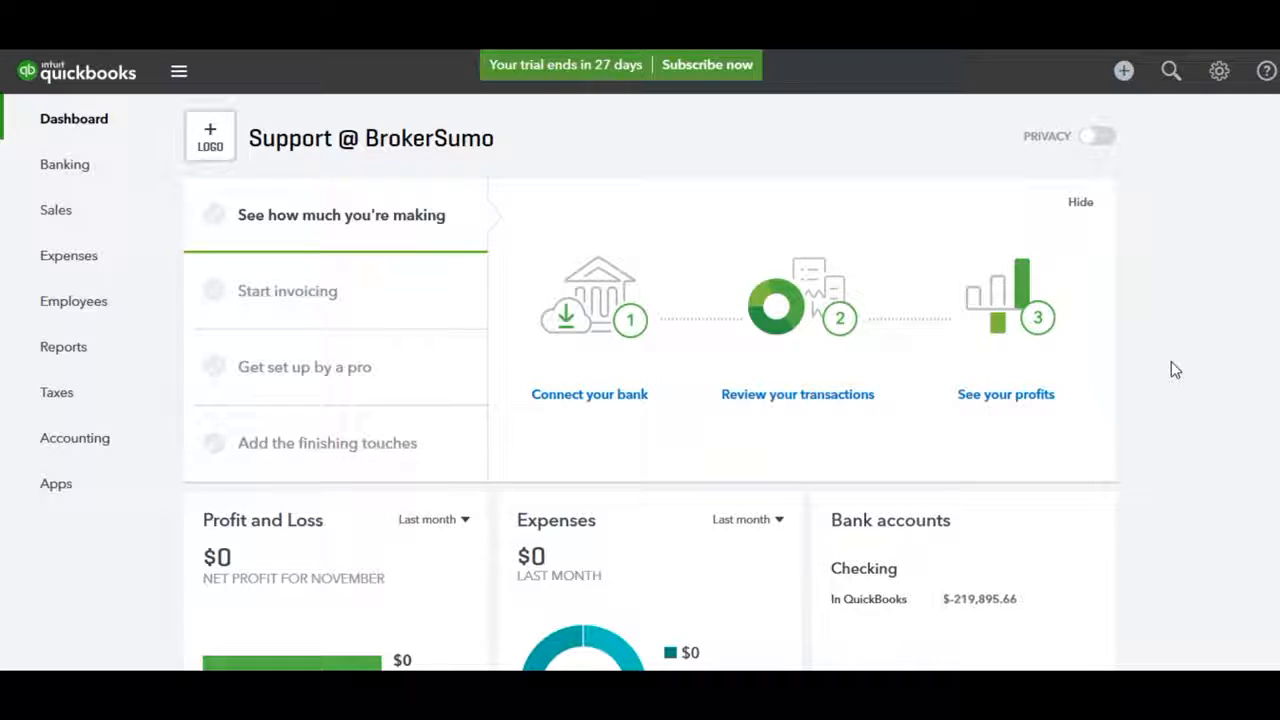
Open Products and Services from the gear menu and scroll through the existing service items
{"action": "left_click", "coordinate": [1219, 71]}
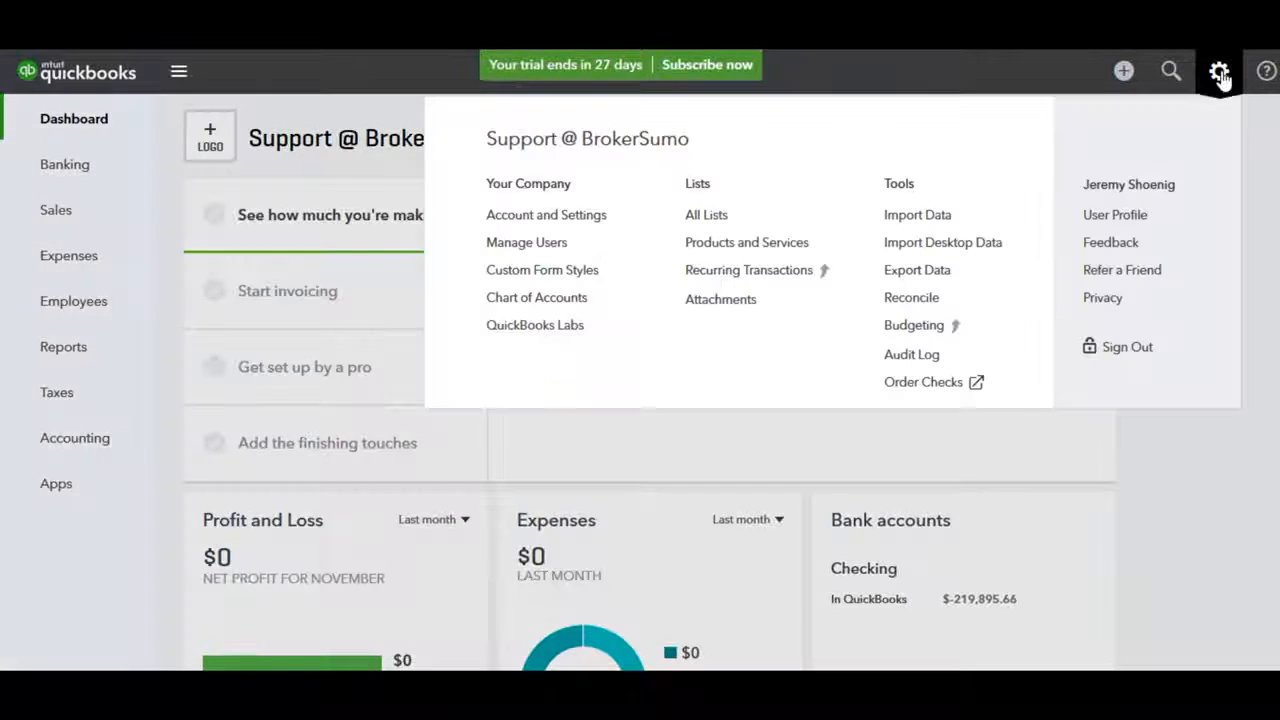
{"action": "left_click", "coordinate": [797, 244]}
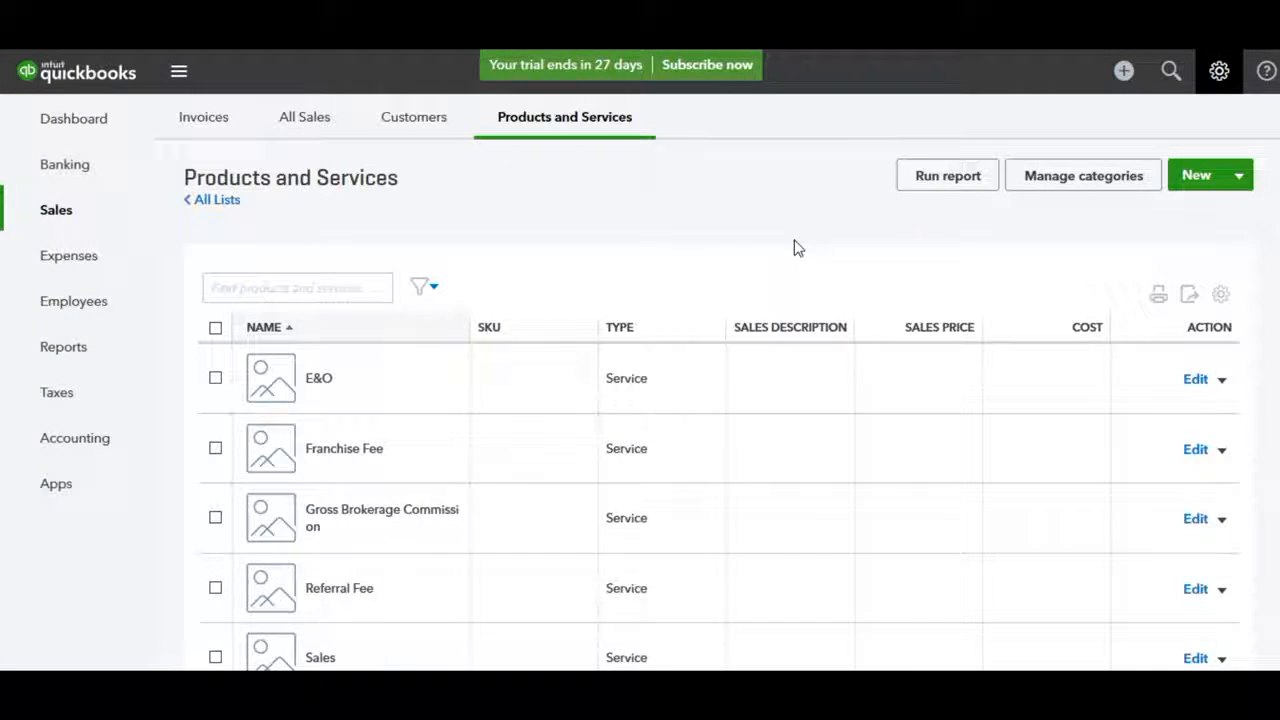
{"action": "scroll", "coordinate": [714, 415], "scroll_direction": "down", "scroll_amount": 2}
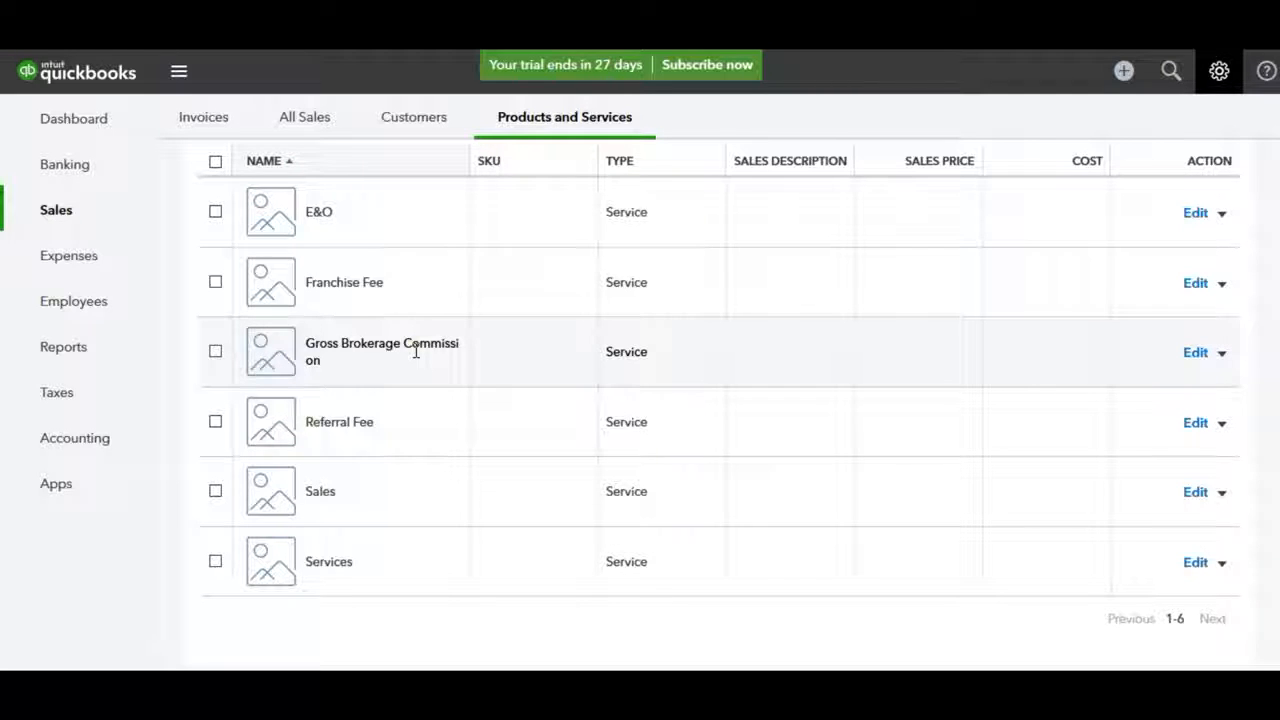
{"action": "scroll", "coordinate": [957, 284], "scroll_direction": "up", "scroll_amount": 2}
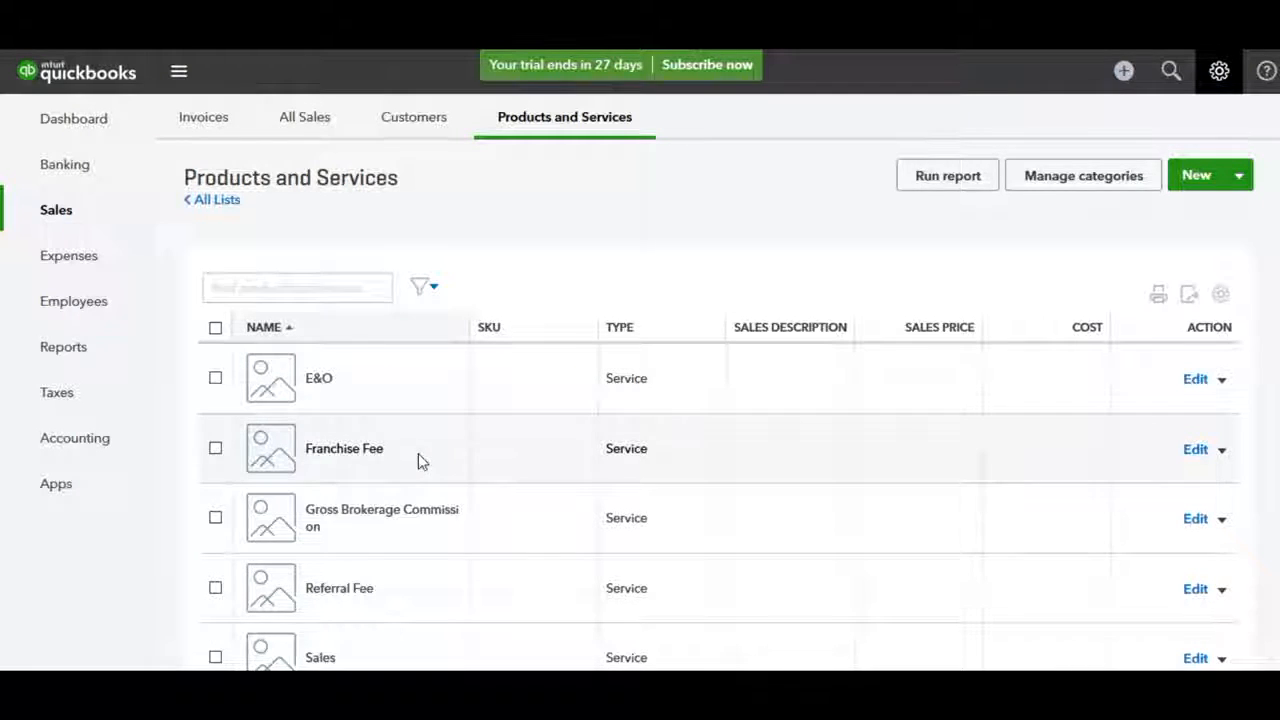
{"action": "scroll", "coordinate": [418, 458], "scroll_direction": "down", "scroll_amount": 1}
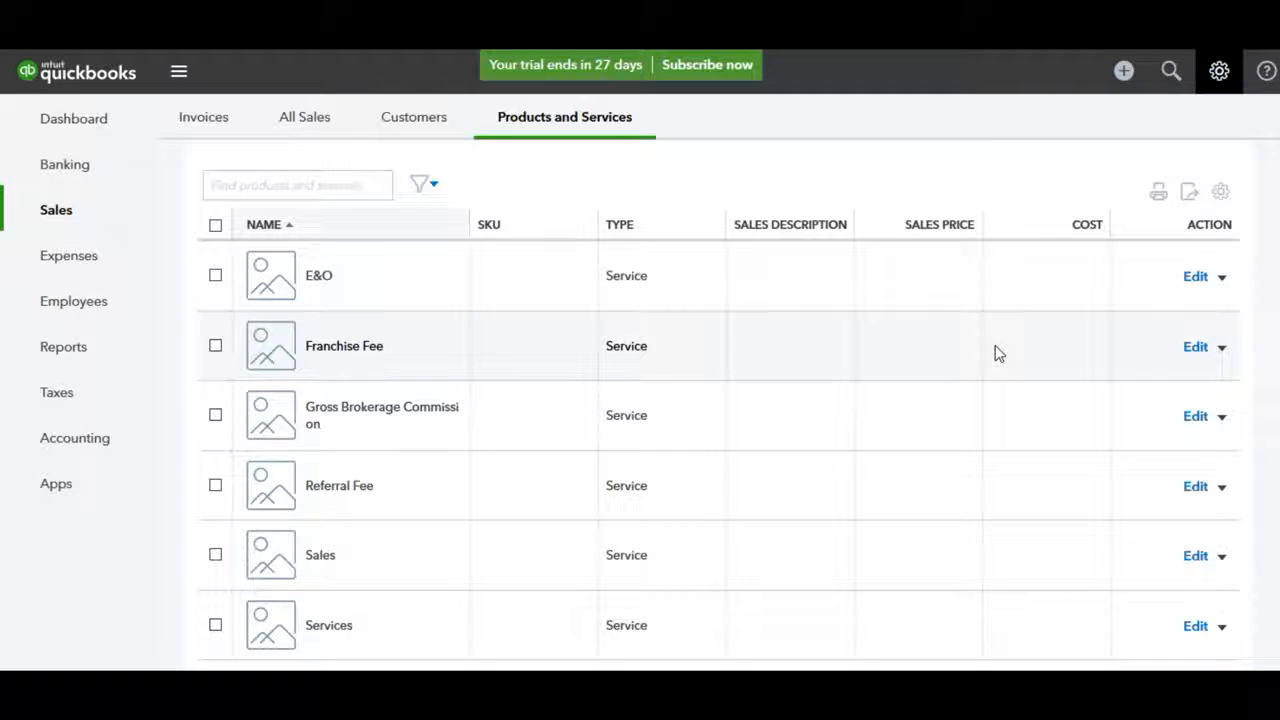
{"action": "scroll", "coordinate": [994, 351], "scroll_direction": "up", "scroll_amount": 2}
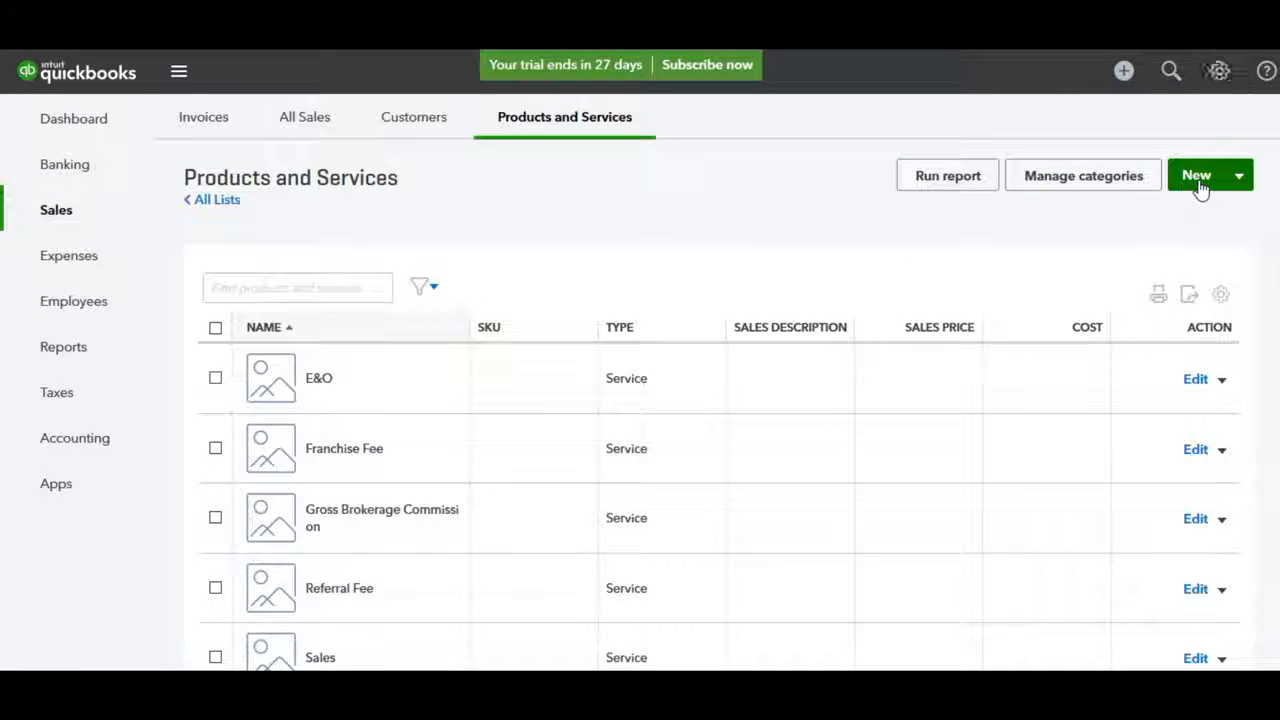
Create a new service item named 'My Fee' and save it
{"action": "left_click", "coordinate": [1198, 180]}
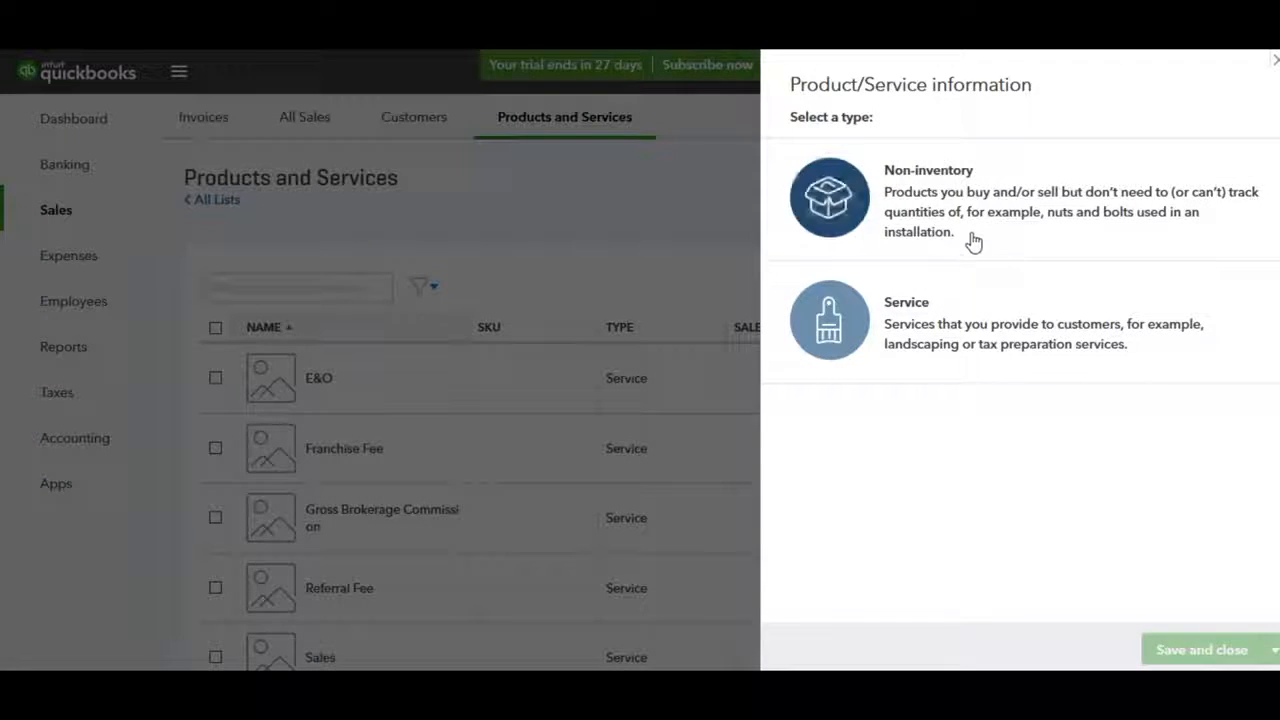
{"action": "left_click", "coordinate": [929, 364]}
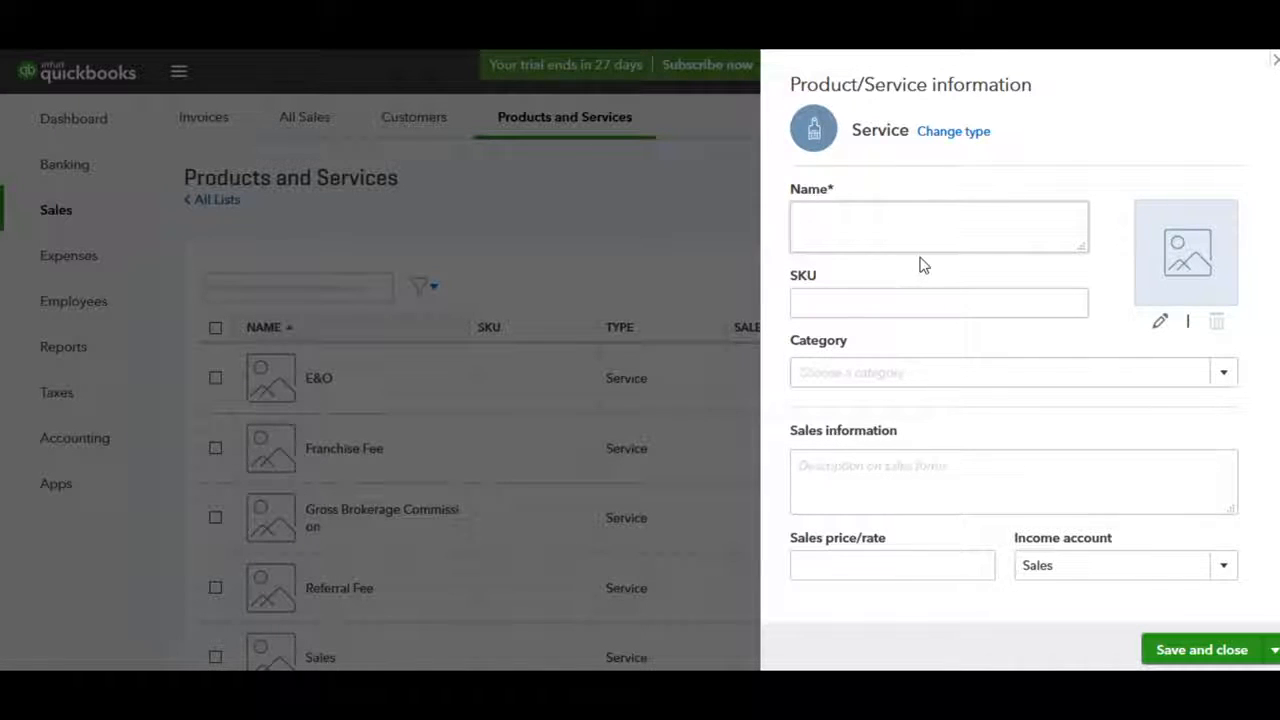
{"action": "type", "text": "My Fee"}
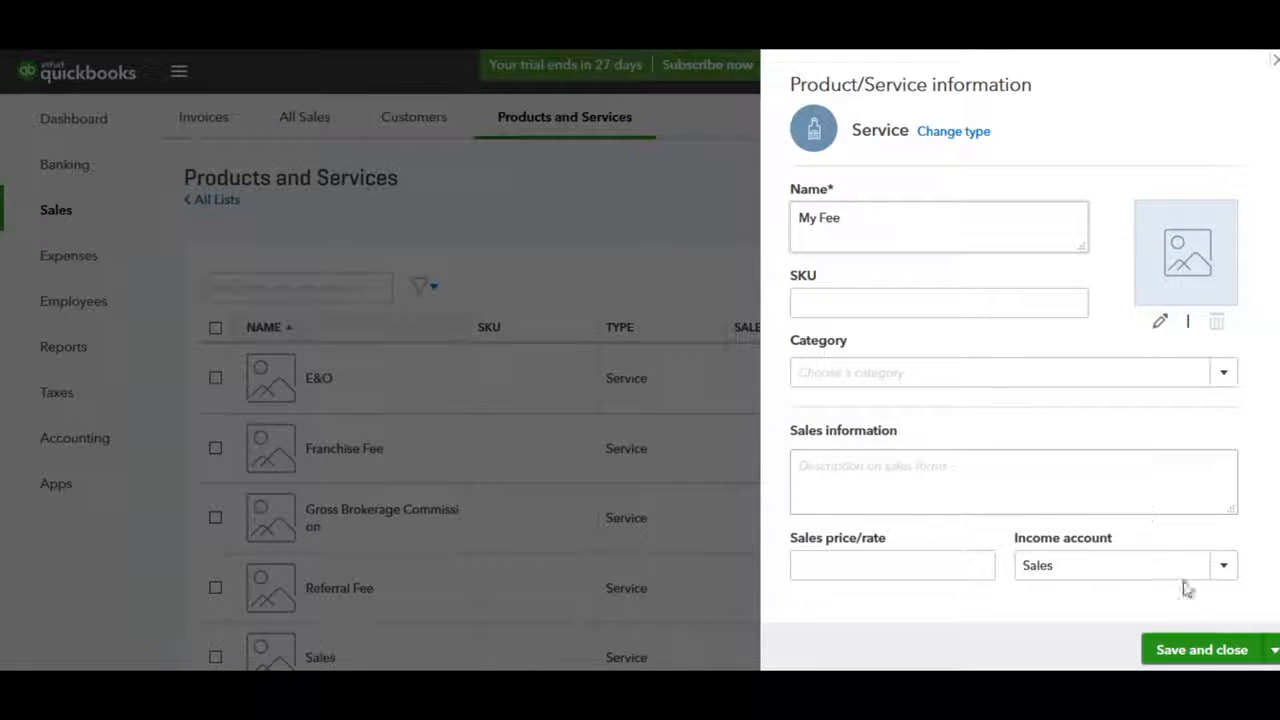
{"action": "left_click", "coordinate": [1204, 650]}
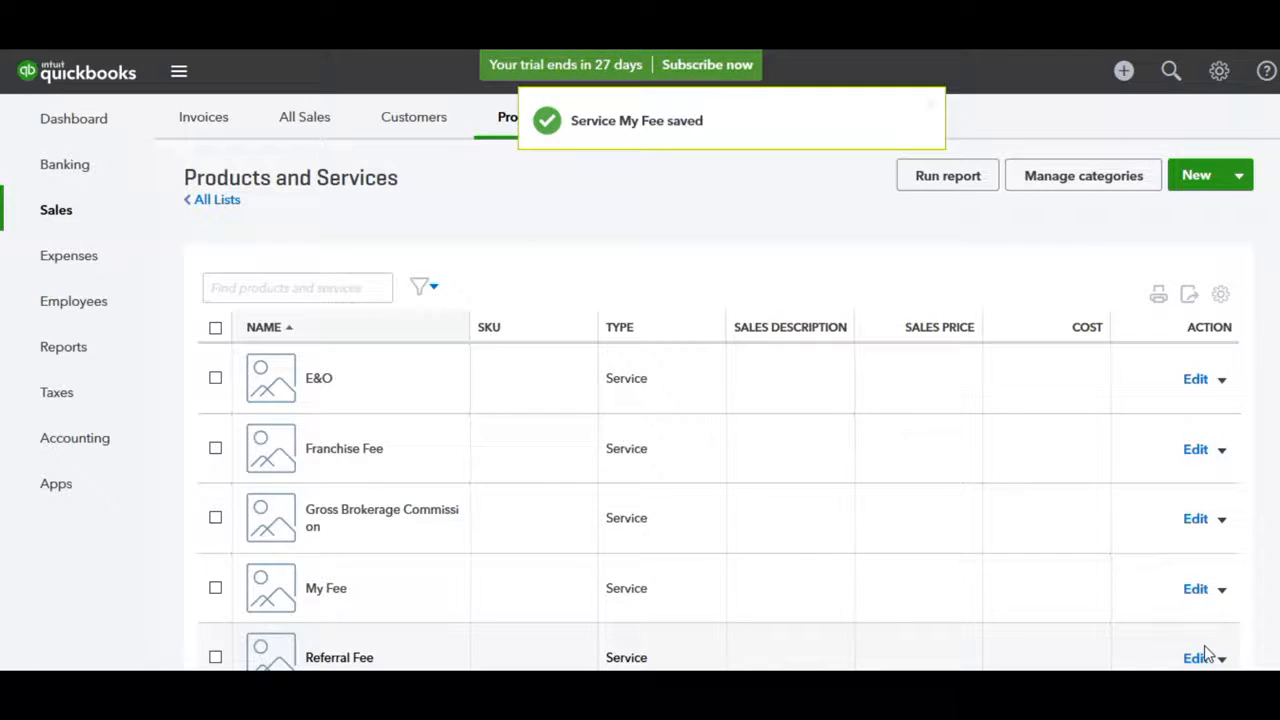
{"action": "scroll", "coordinate": [1071, 455], "scroll_direction": "down", "scroll_amount": 3}
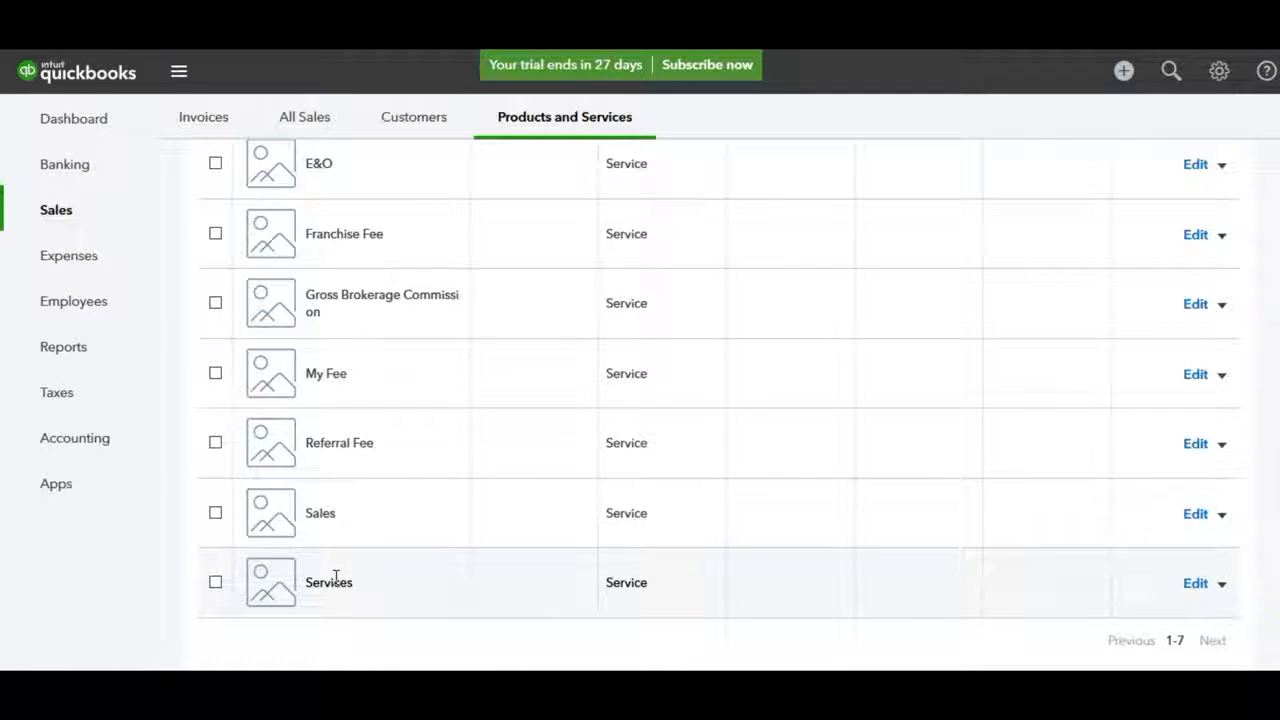
{"action": "scroll", "coordinate": [923, 497], "scroll_direction": "up", "scroll_amount": 3}
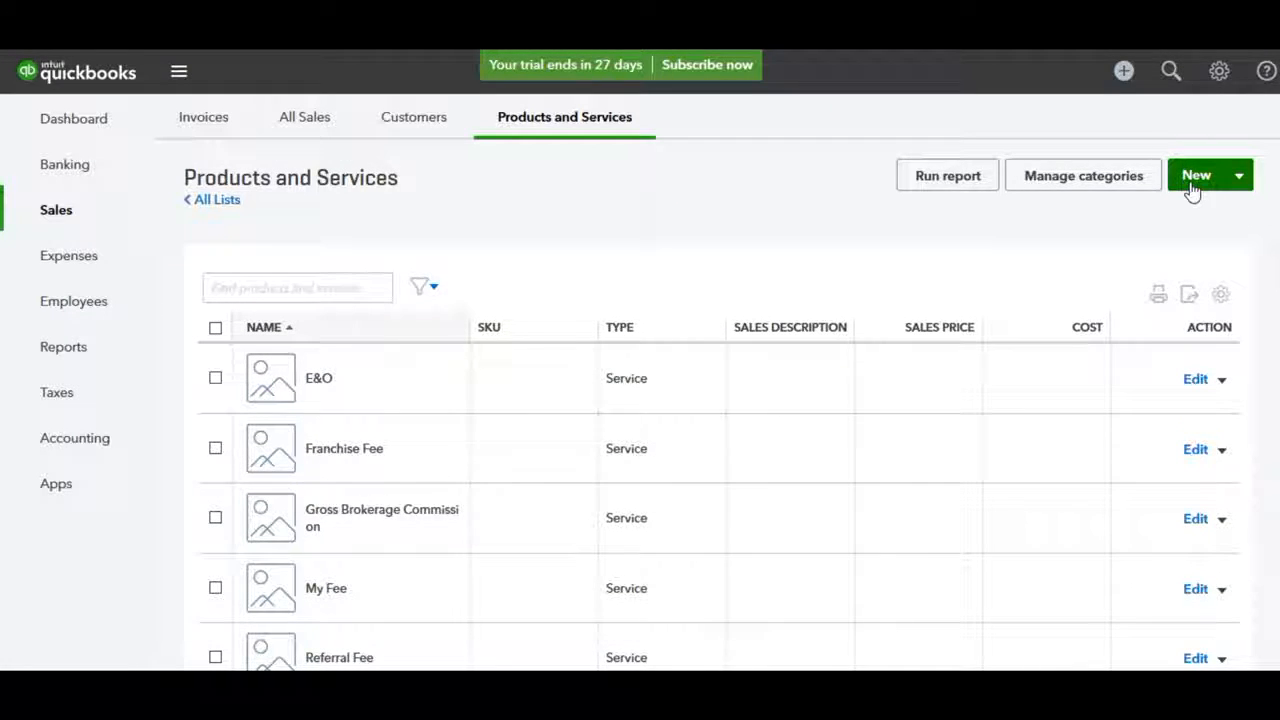
Start another service entry named 'Ser', then discard the unfinished form
{"action": "left_click", "coordinate": [1195, 183]}
{"action": "left_click", "coordinate": [1057, 306]}
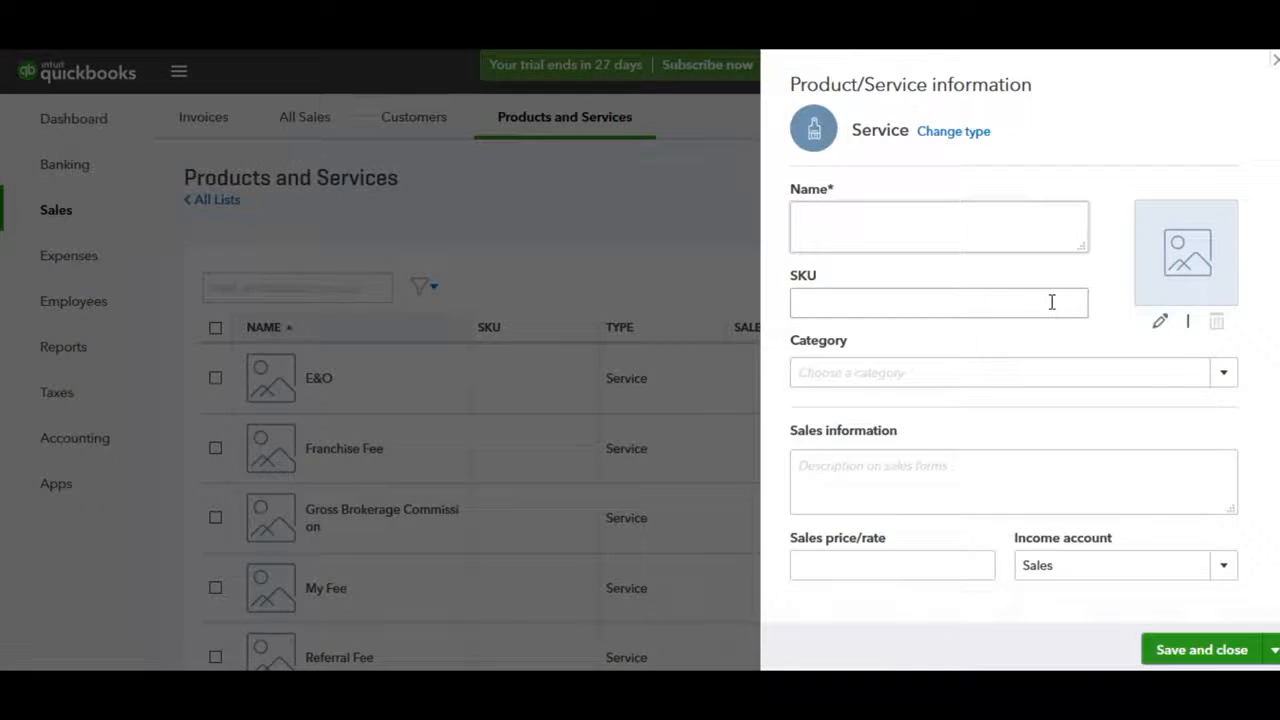
{"action": "type", "text": "Services"}
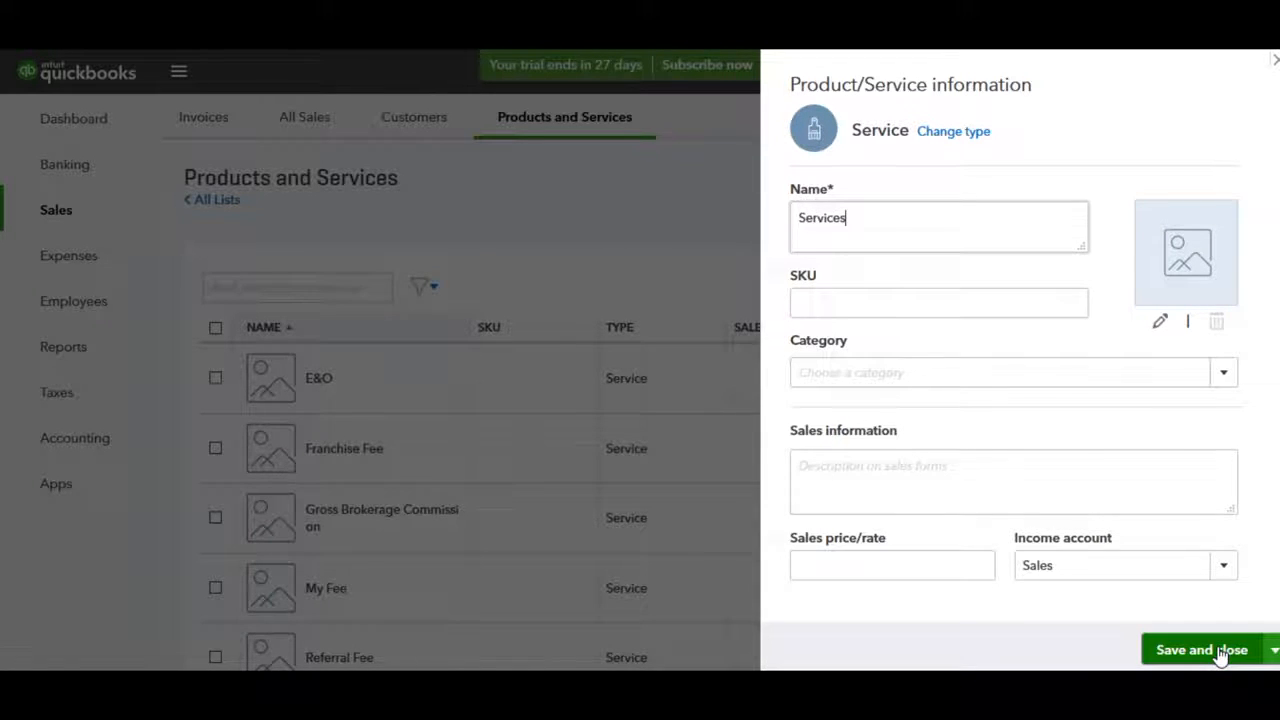
{"action": "left_click", "coordinate": [1275, 65]}
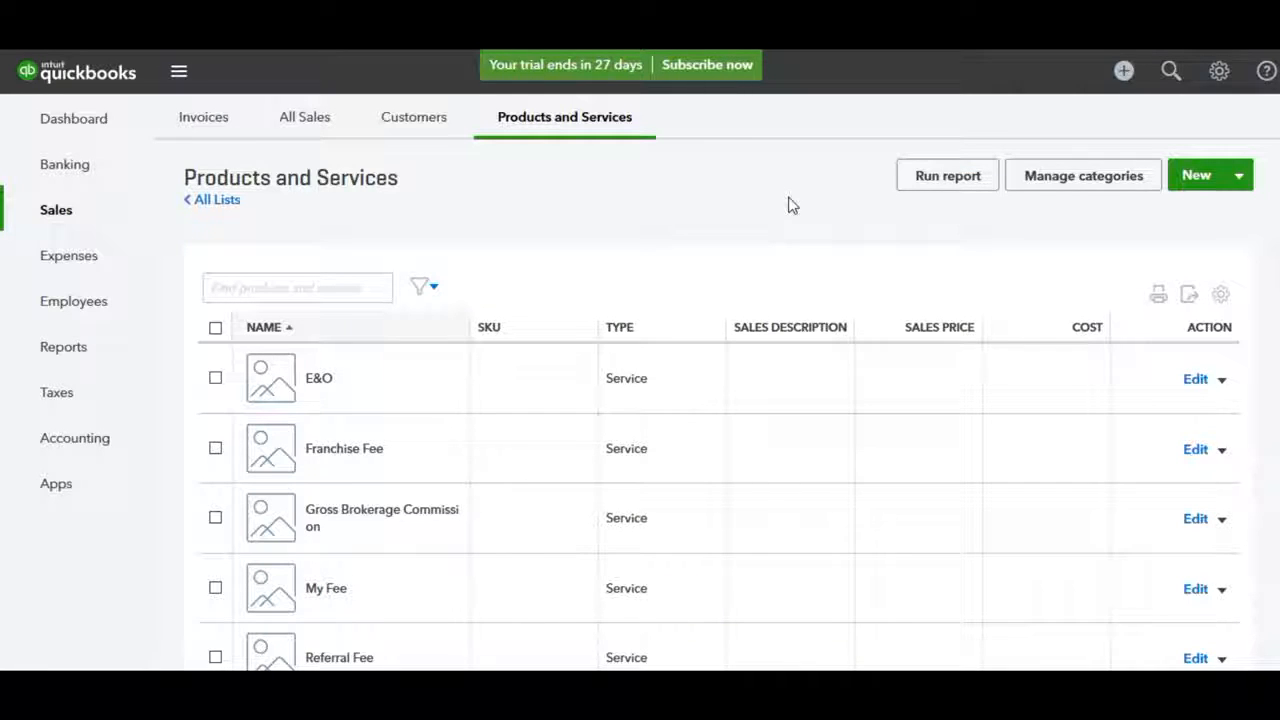
Open the Chart of Accounts from the gear menu and scroll through the expense accounts
{"action": "left_click", "coordinate": [1220, 72]}
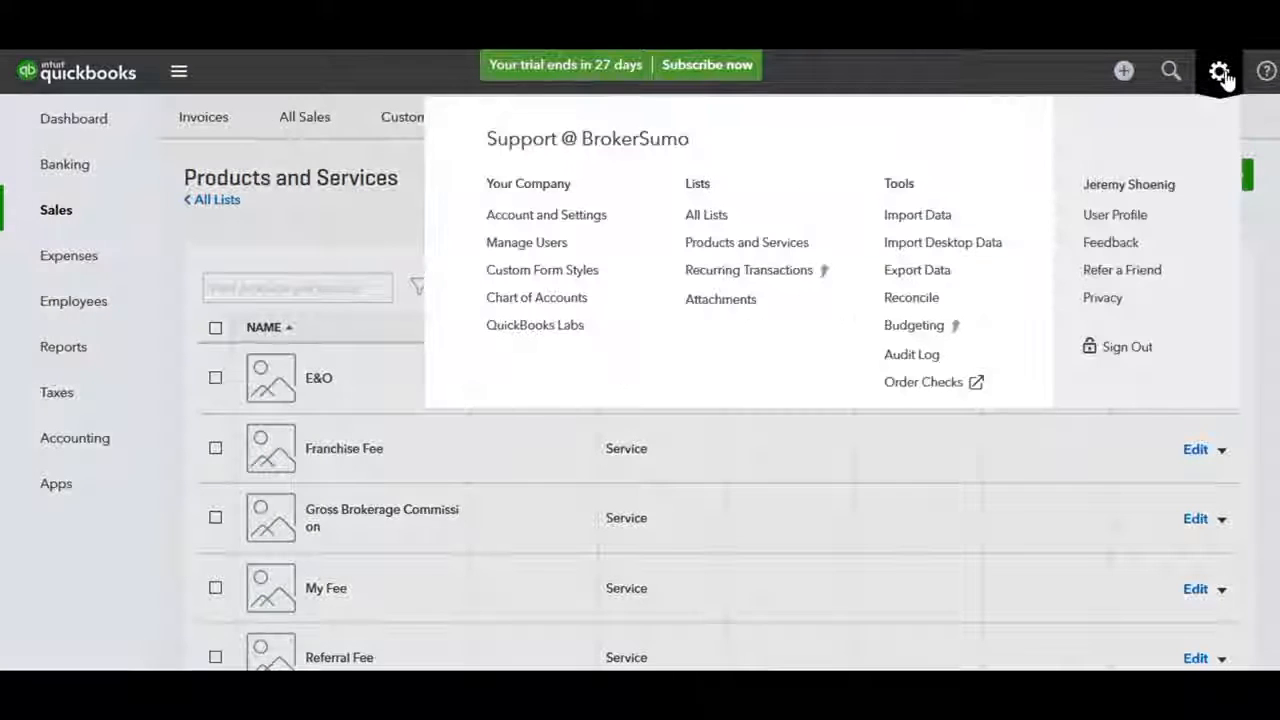
{"action": "left_click", "coordinate": [551, 300]}
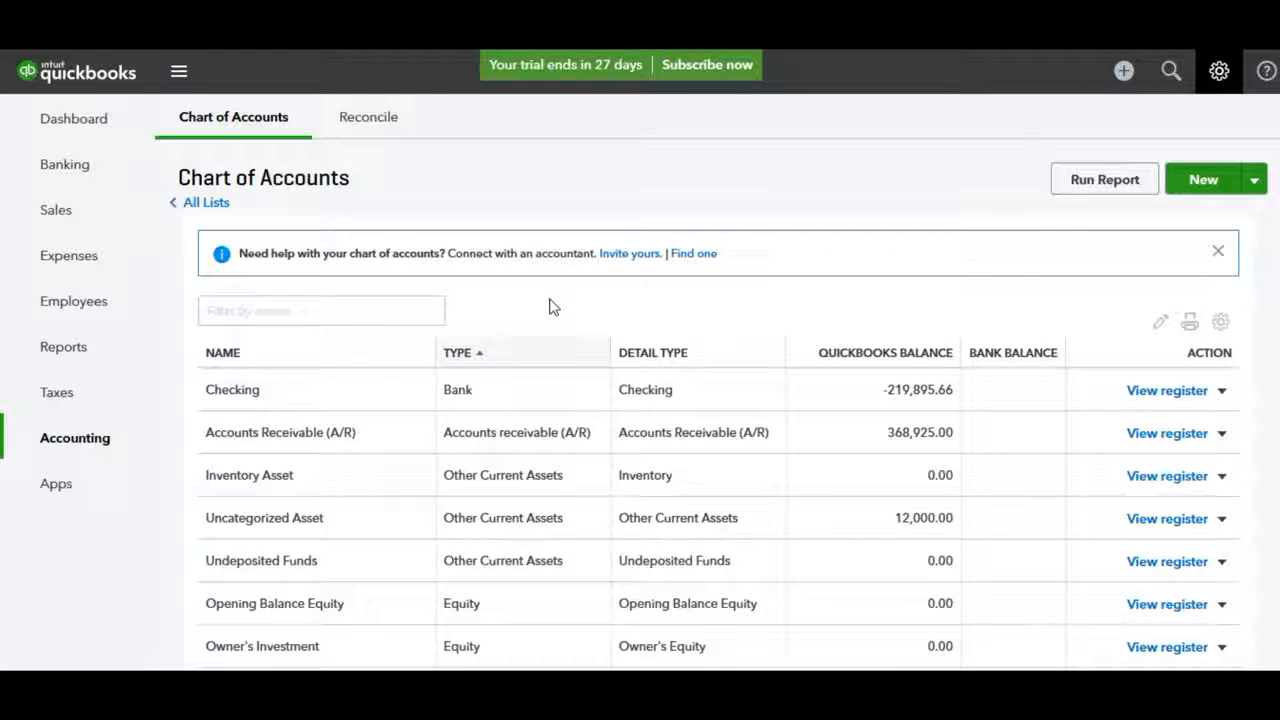
{"action": "scroll", "coordinate": [551, 305], "scroll_direction": "down", "scroll_amount": 5}
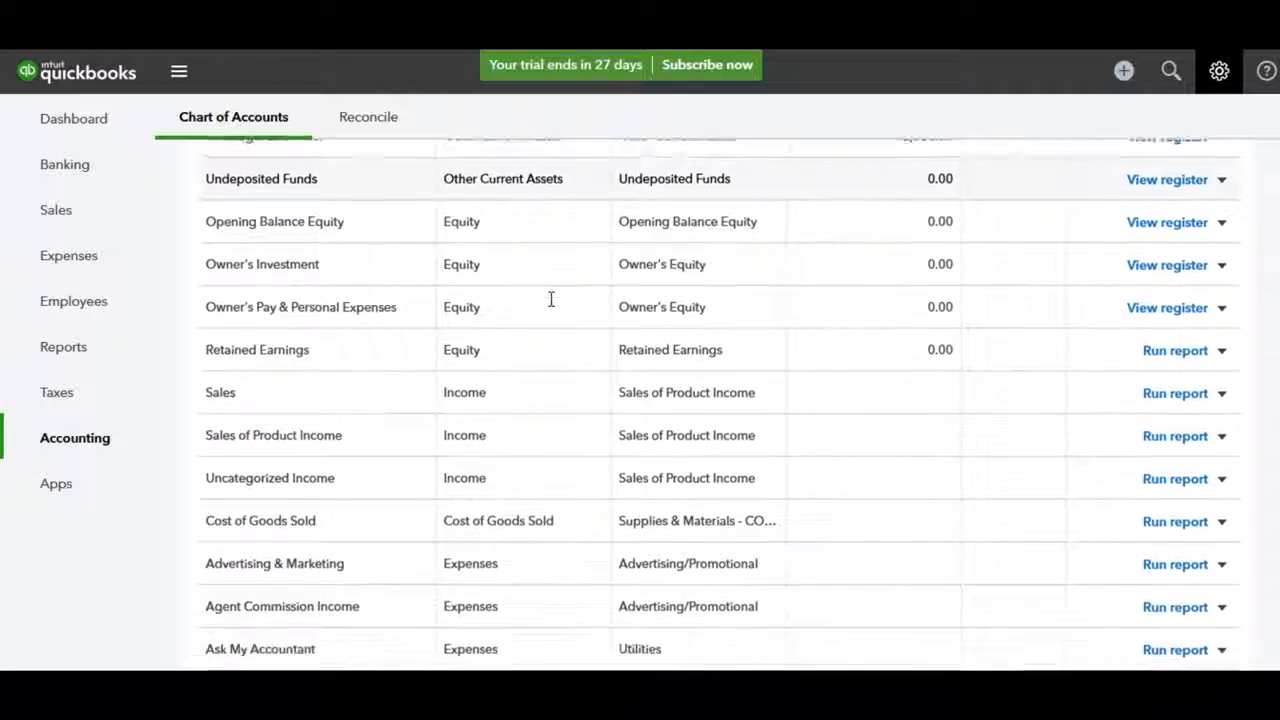
{"action": "scroll", "coordinate": [551, 302], "scroll_direction": "down", "scroll_amount": 3}
{"action": "scroll", "coordinate": [551, 304], "scroll_direction": "down", "scroll_amount": 2}
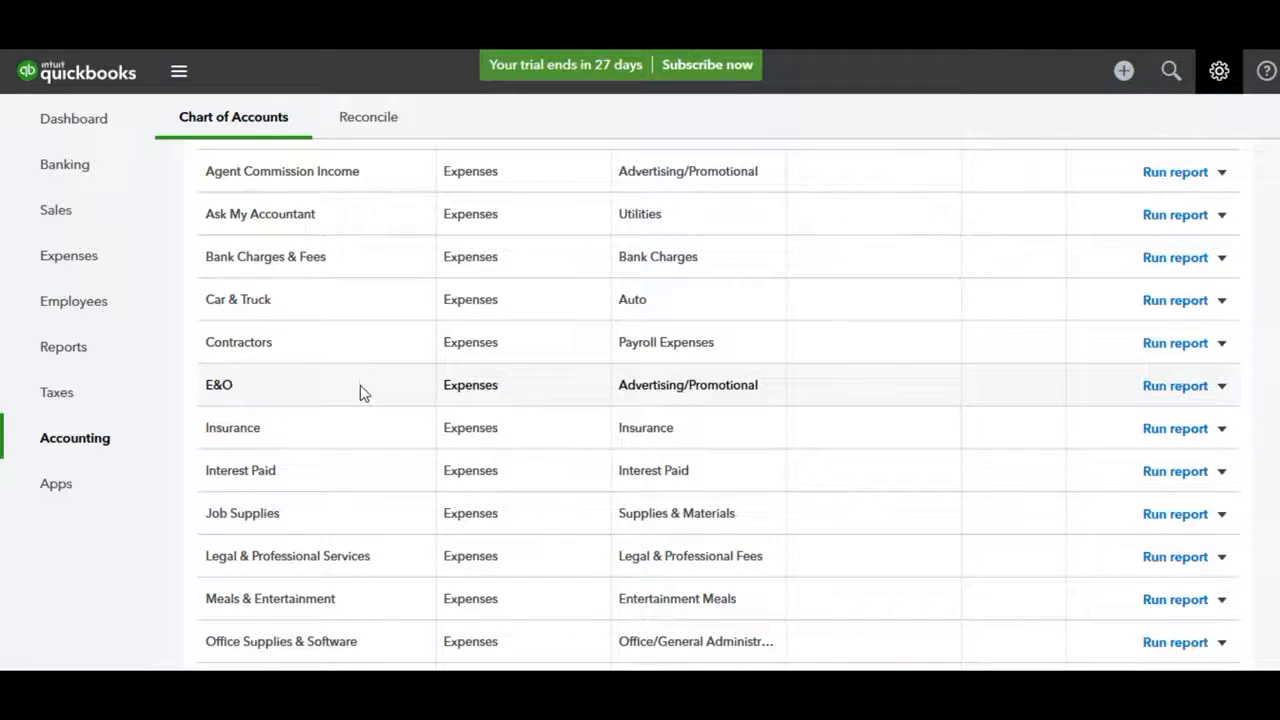
{"action": "scroll", "coordinate": [368, 443], "scroll_direction": "down", "scroll_amount": 2}
{"action": "scroll", "coordinate": [368, 443], "scroll_direction": "down", "scroll_amount": 2}
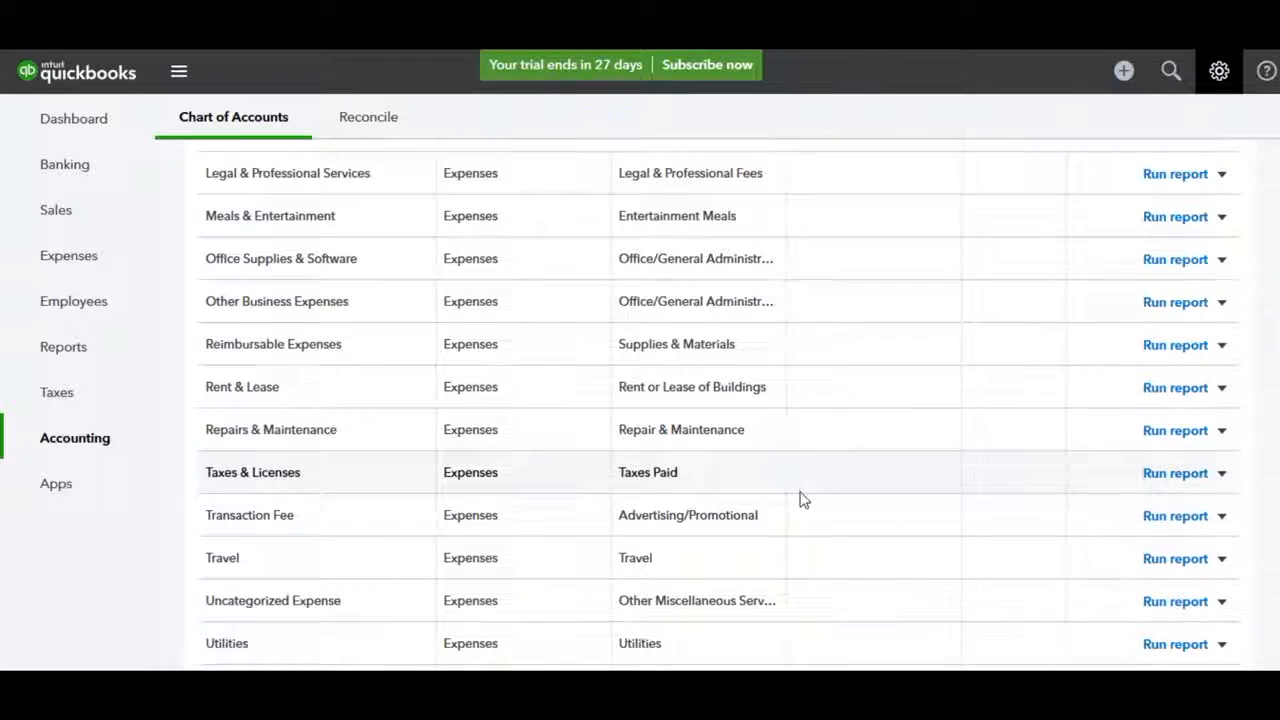
{"action": "scroll", "coordinate": [800, 500], "scroll_direction": "up", "scroll_amount": 15}
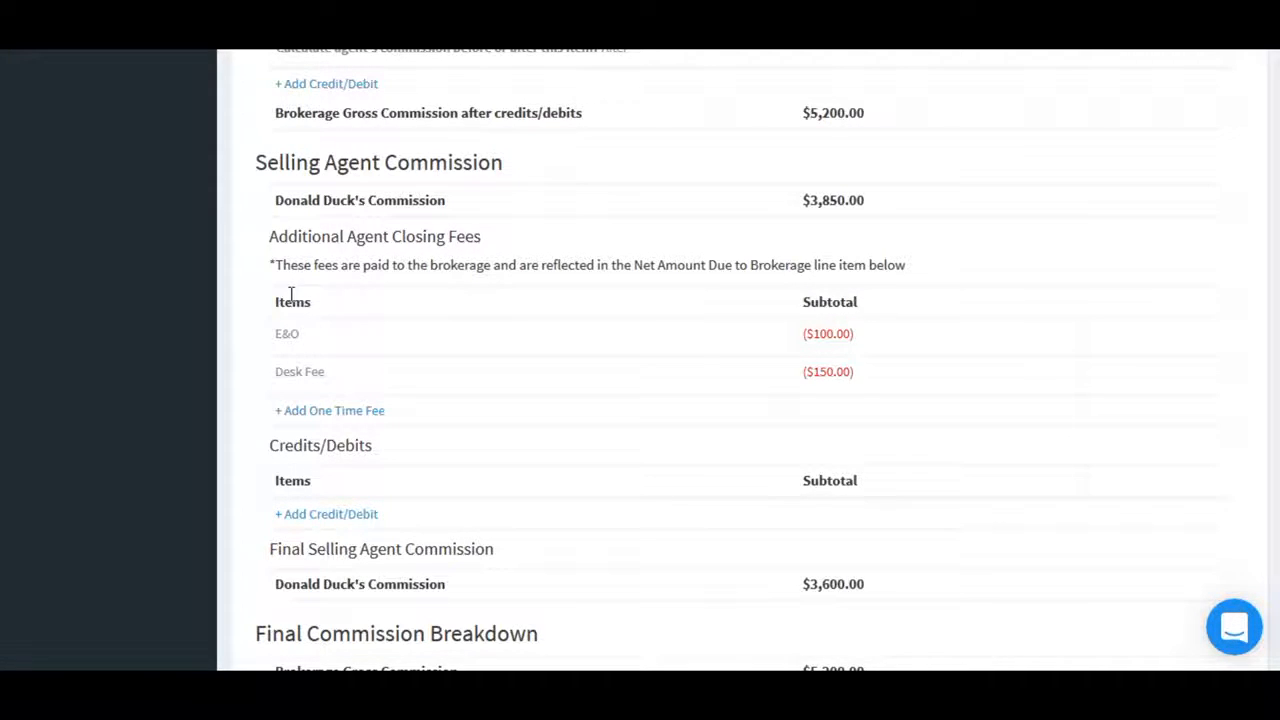
Review the E&O and Desk Fee agent closing fees on the BrokerSumo transaction
{"action": "mouse_move", "coordinate": [290, 336]}
{"action": "mouse_move", "coordinate": [297, 368]}
{"action": "mouse_move", "coordinate": [366, 377]}
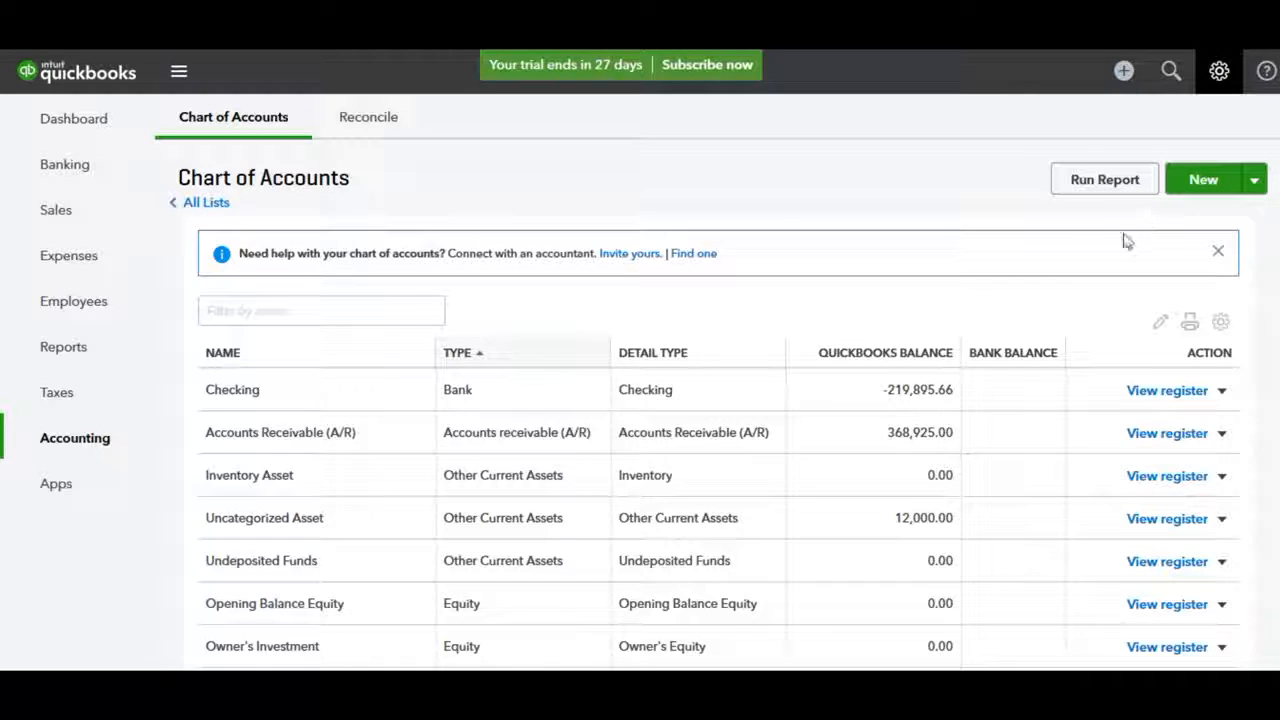
Start a new account in the Chart of Accounts with category type Expenses
{"action": "scroll", "coordinate": [1020, 360], "scroll_direction": "down", "scroll_amount": 6}
{"action": "scroll", "coordinate": [1020, 360], "scroll_direction": "down", "scroll_amount": 5}
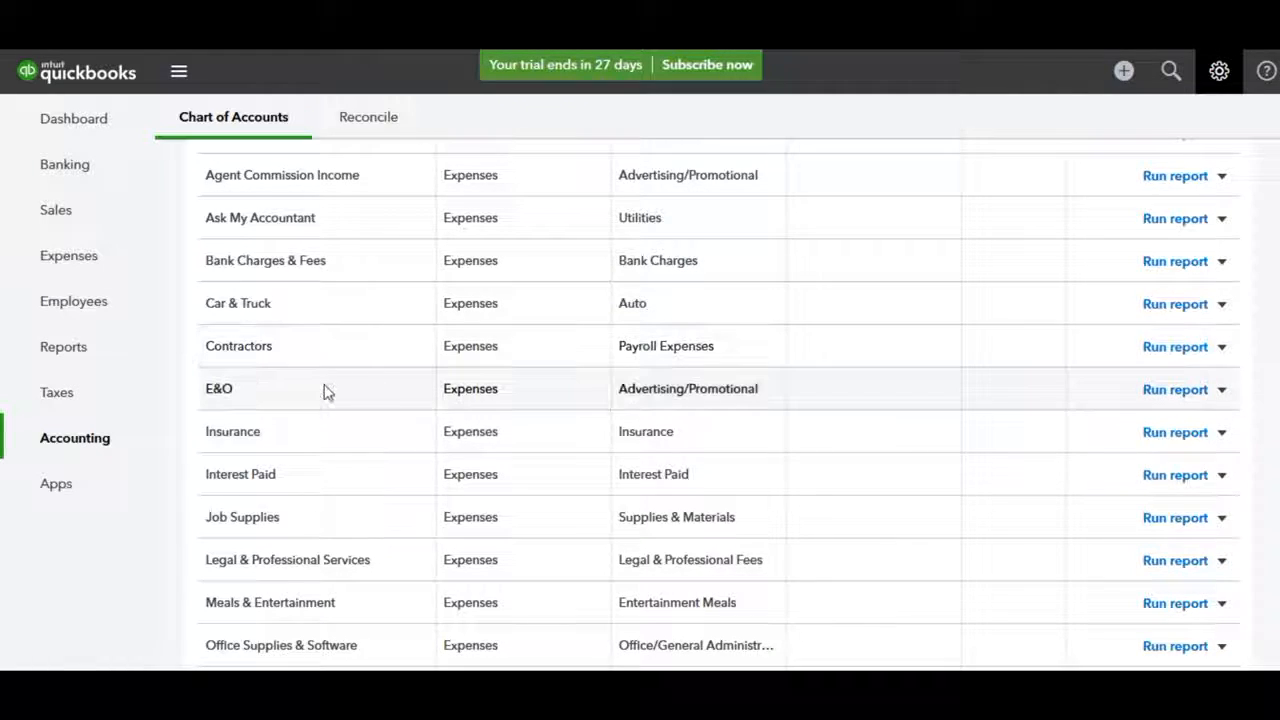
{"action": "scroll", "coordinate": [817, 389], "scroll_direction": "up", "scroll_amount": 10}
{"action": "scroll", "coordinate": [817, 387], "scroll_direction": "up", "scroll_amount": 5}
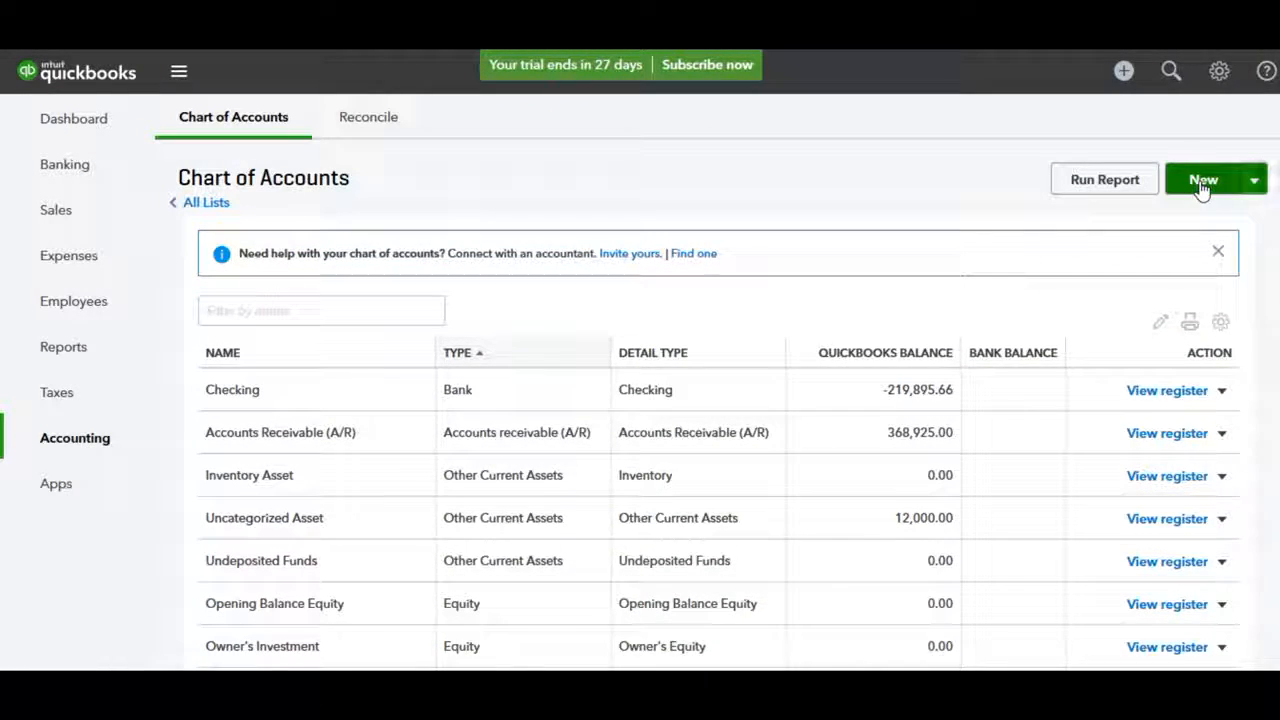
{"action": "left_click", "coordinate": [1203, 189]}
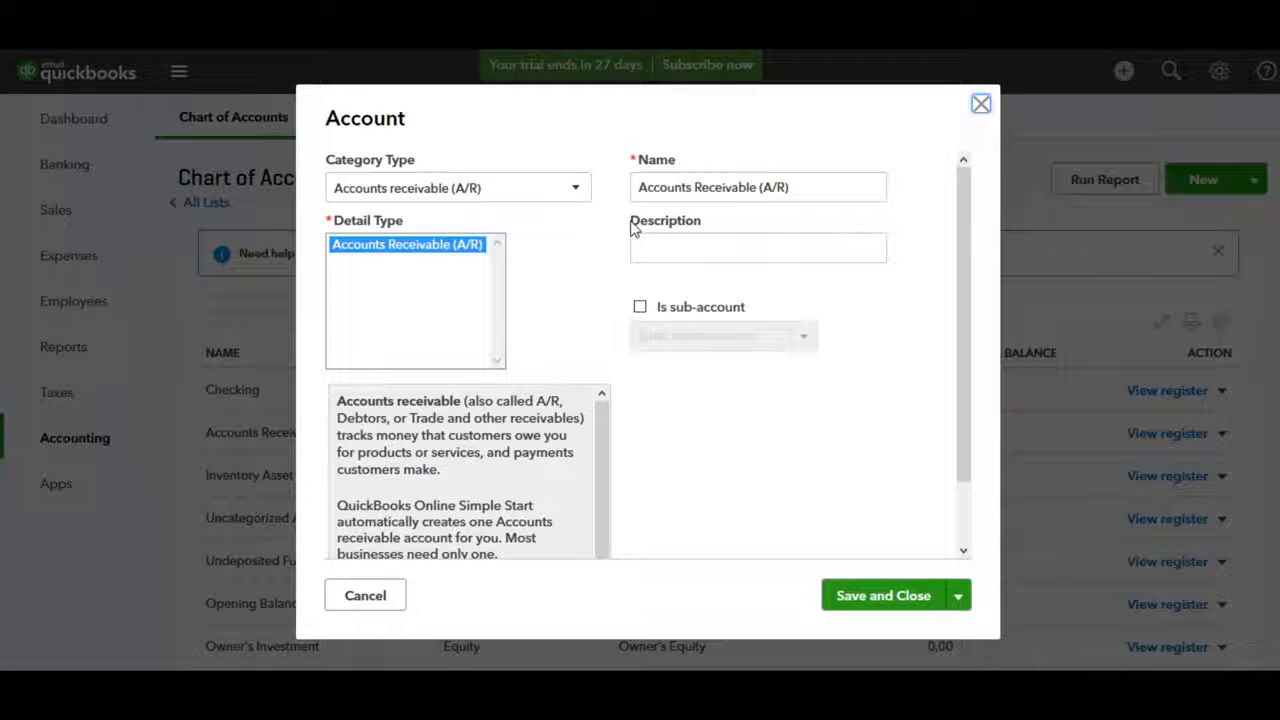
{"action": "left_click", "coordinate": [412, 190]}
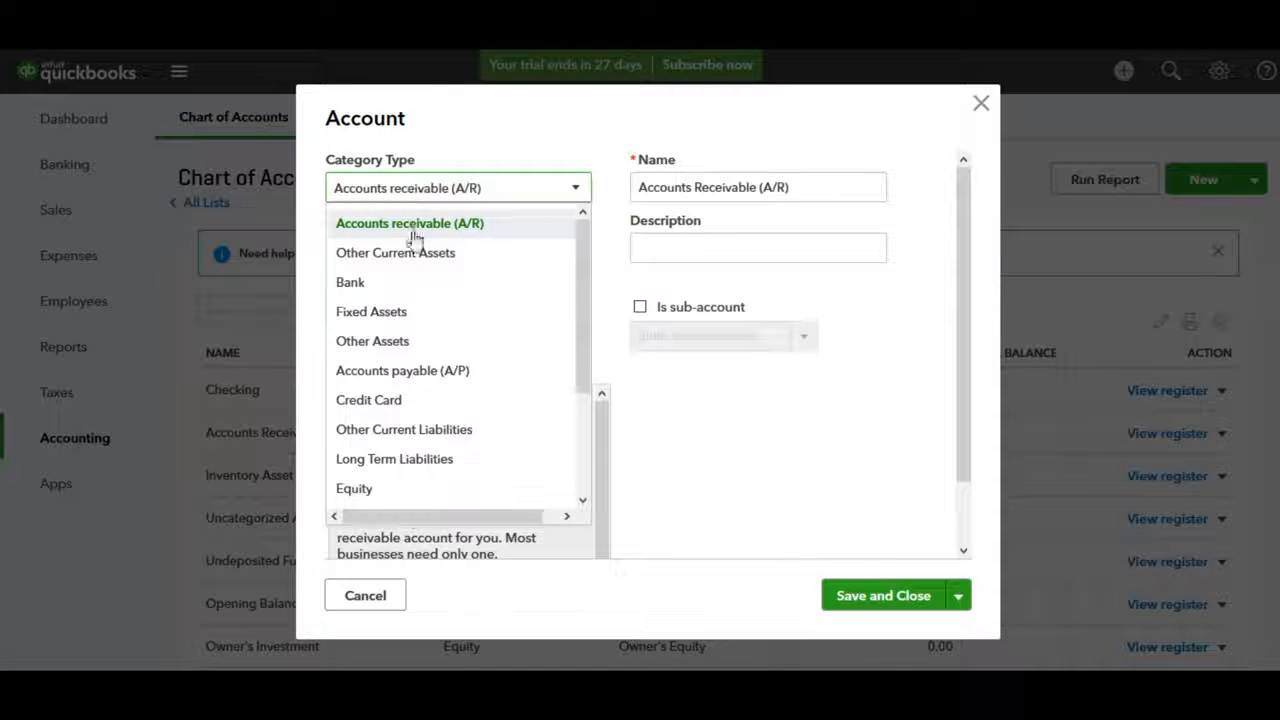
{"action": "scroll", "coordinate": [413, 368], "scroll_direction": "down", "scroll_amount": 1}
{"action": "scroll", "coordinate": [412, 370], "scroll_direction": "down", "scroll_amount": 1}
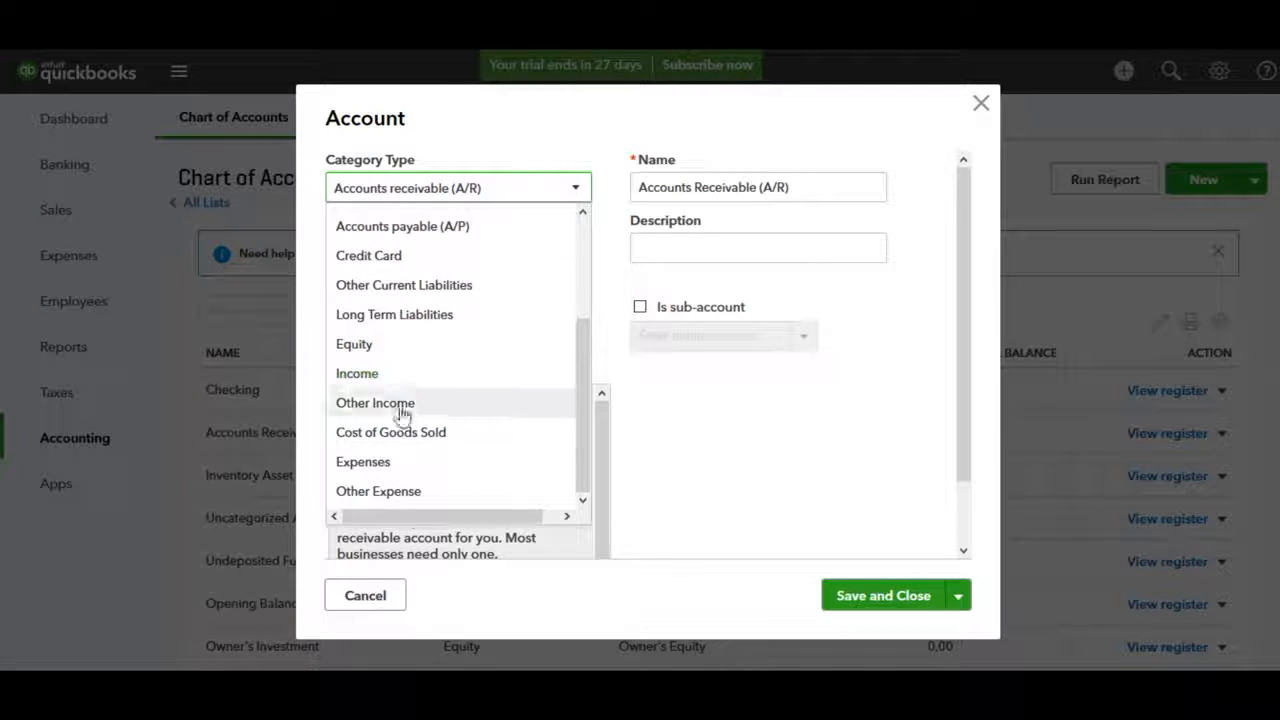
{"action": "left_click", "coordinate": [396, 462]}
Name the account 'Desk Fee', save it, and confirm it appears under Expenses
{"action": "left_click", "coordinate": [748, 188]}
{"action": "left_click_drag", "start_coordinate": [778, 188], "coordinate": [623, 197]}
{"action": "type", "text": "Desk Fee"}
{"action": "left_click", "coordinate": [895, 601]}
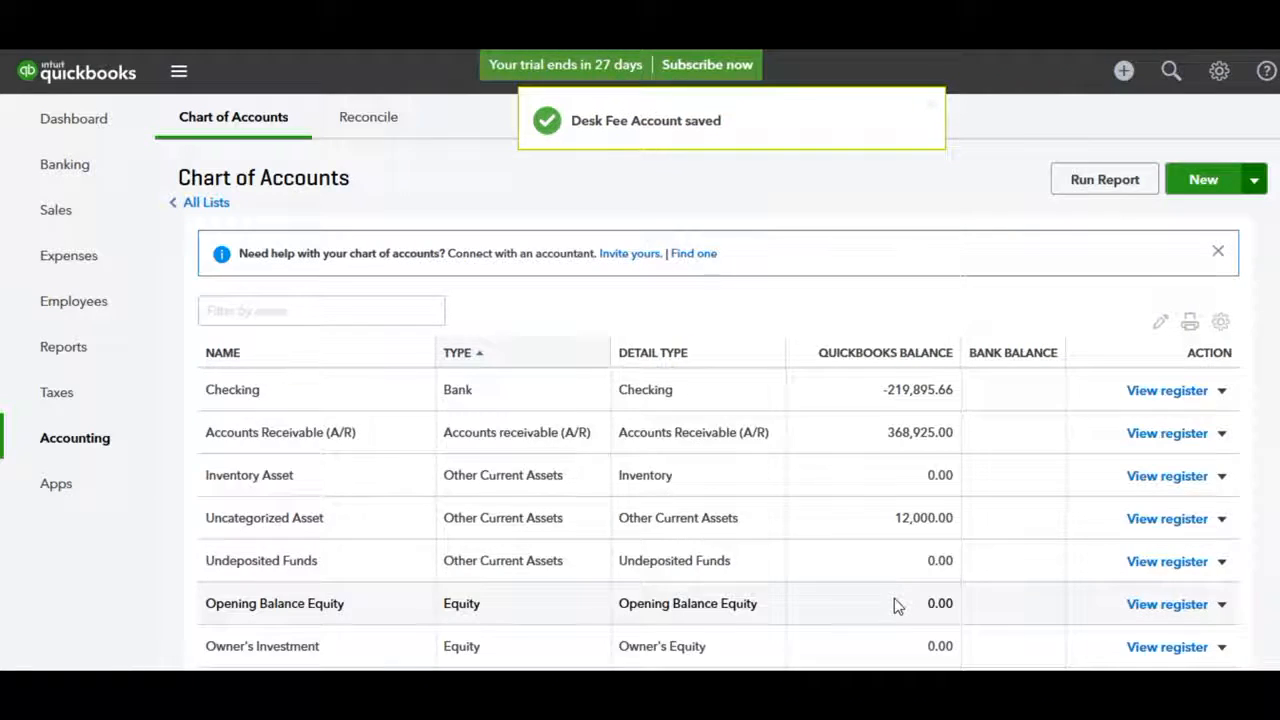
{"action": "scroll", "coordinate": [895, 605], "scroll_direction": "down", "scroll_amount": 7}
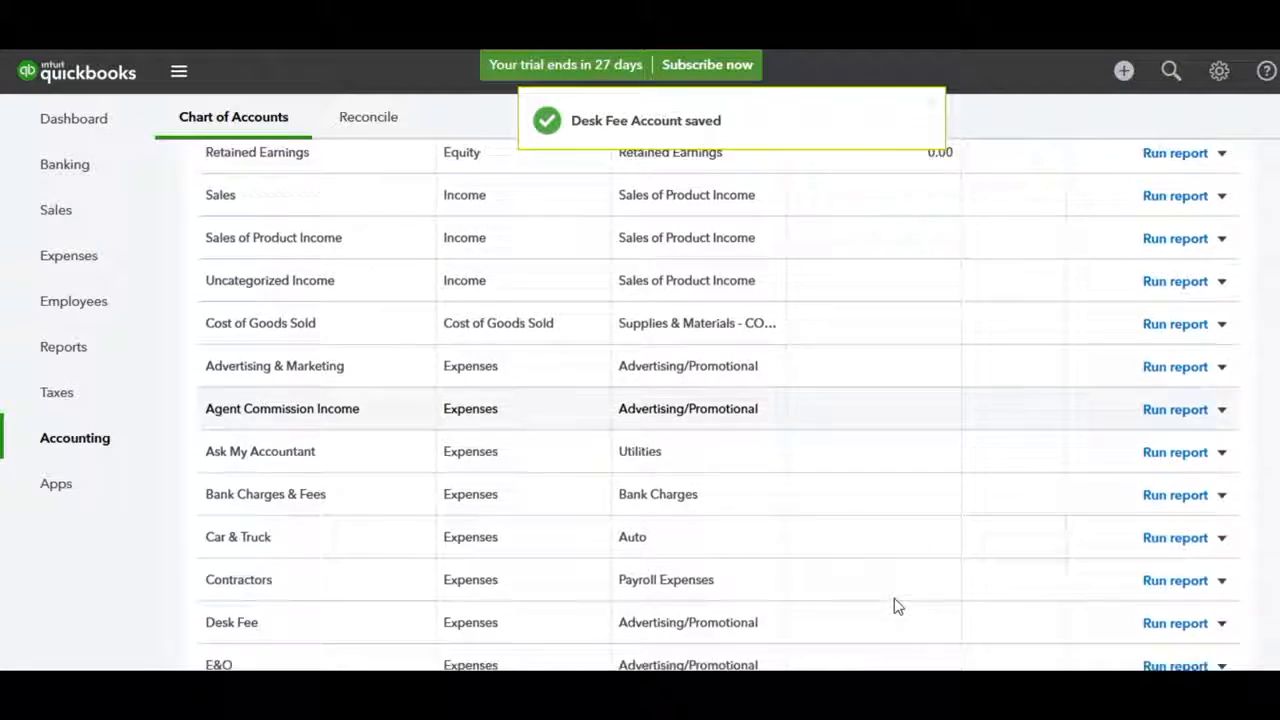
{"action": "scroll", "coordinate": [895, 605], "scroll_direction": "down", "scroll_amount": 1}
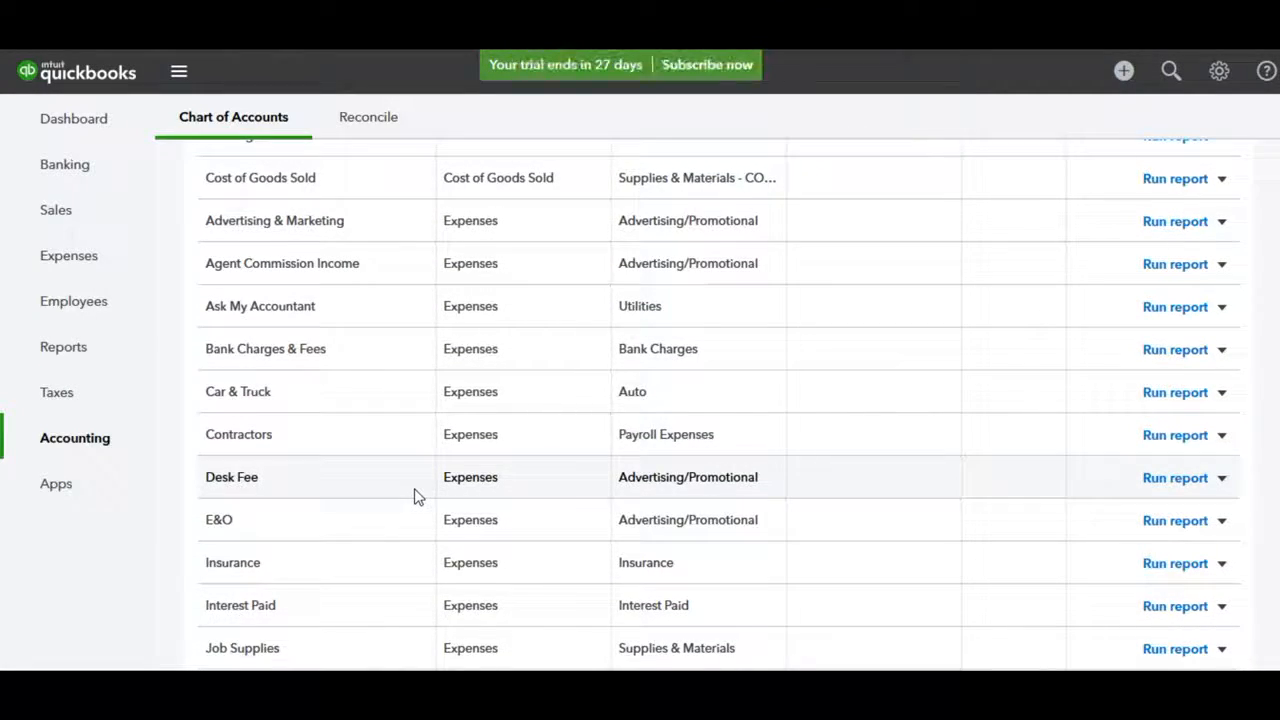
{"action": "scroll", "coordinate": [976, 466], "scroll_direction": "up", "scroll_amount": 10}
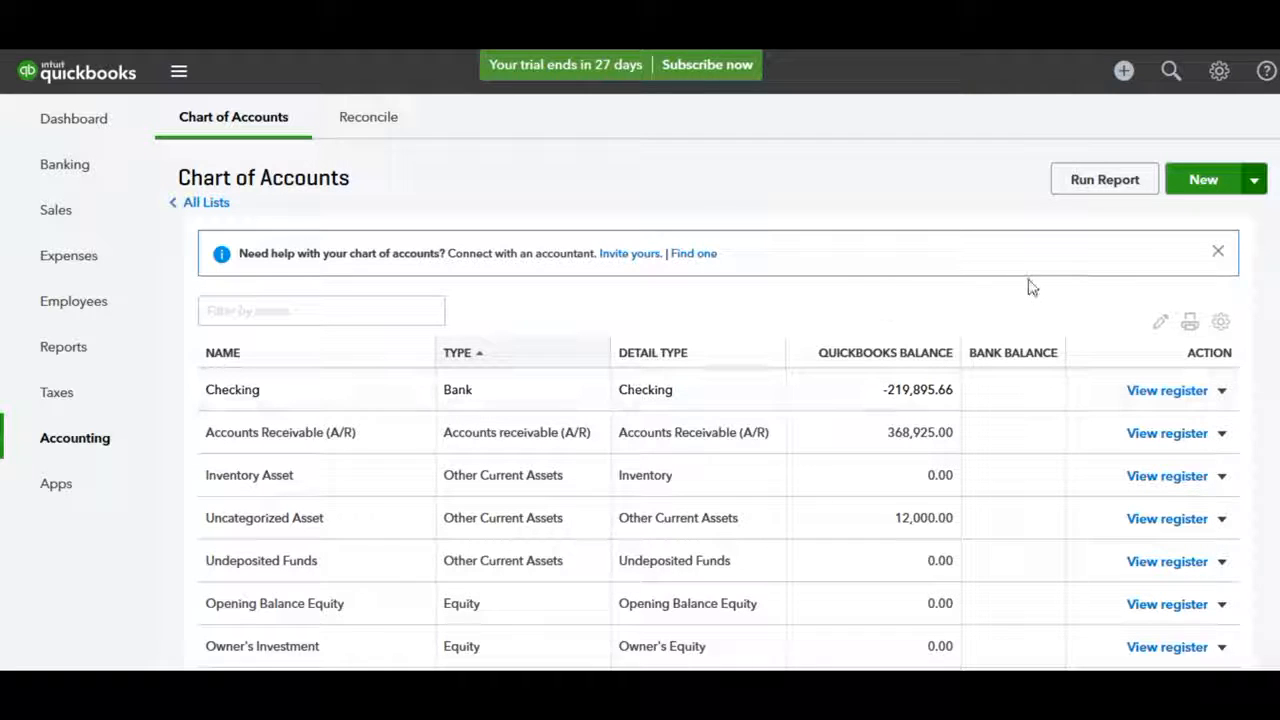
Create a Bank-type account named 'Business Checking' and save it
{"action": "left_click", "coordinate": [1206, 176]}
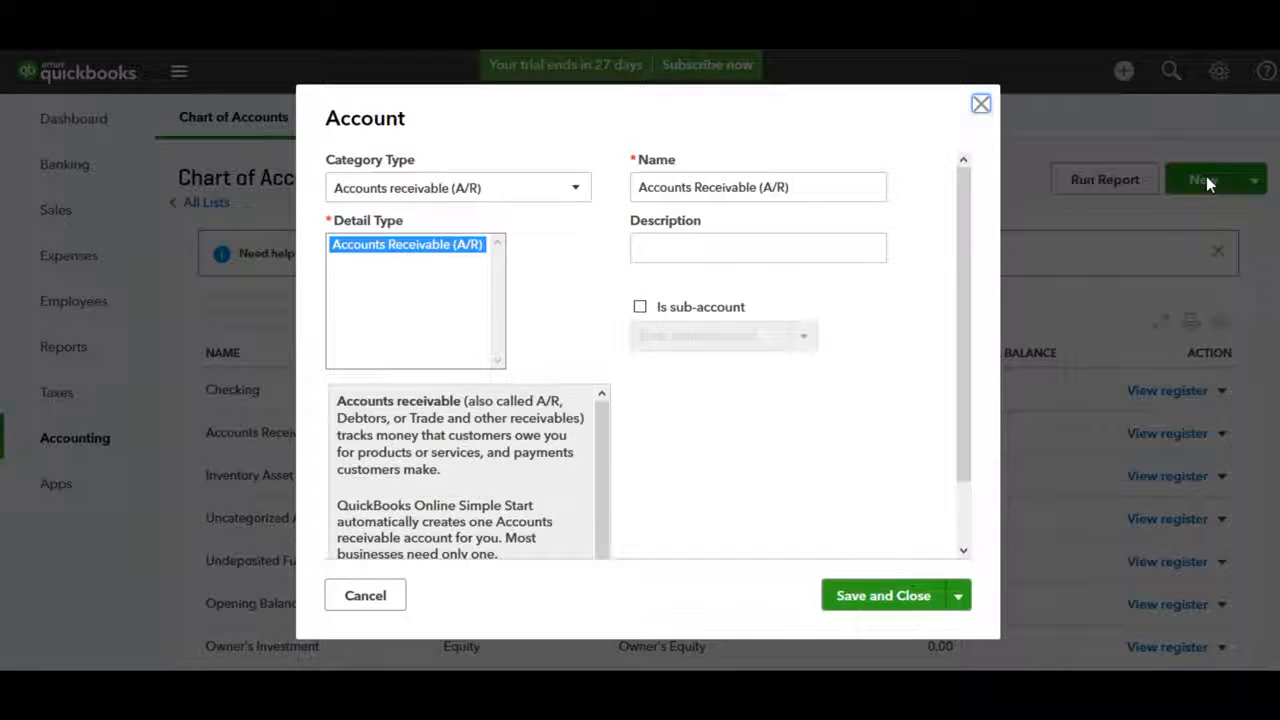
{"action": "left_click", "coordinate": [457, 193]}
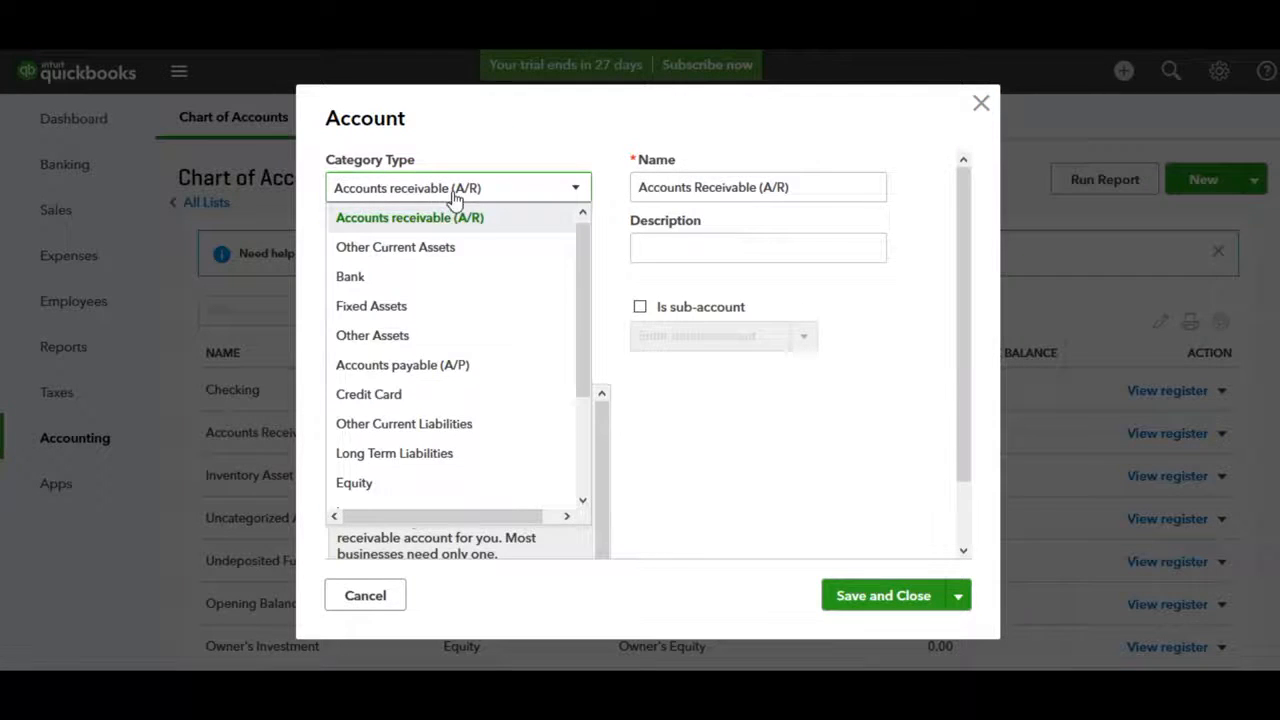
{"action": "left_click", "coordinate": [417, 277]}
{"action": "left_click_drag", "start_coordinate": [723, 180], "coordinate": [632, 190]}
{"action": "type", "text": "Bu"}
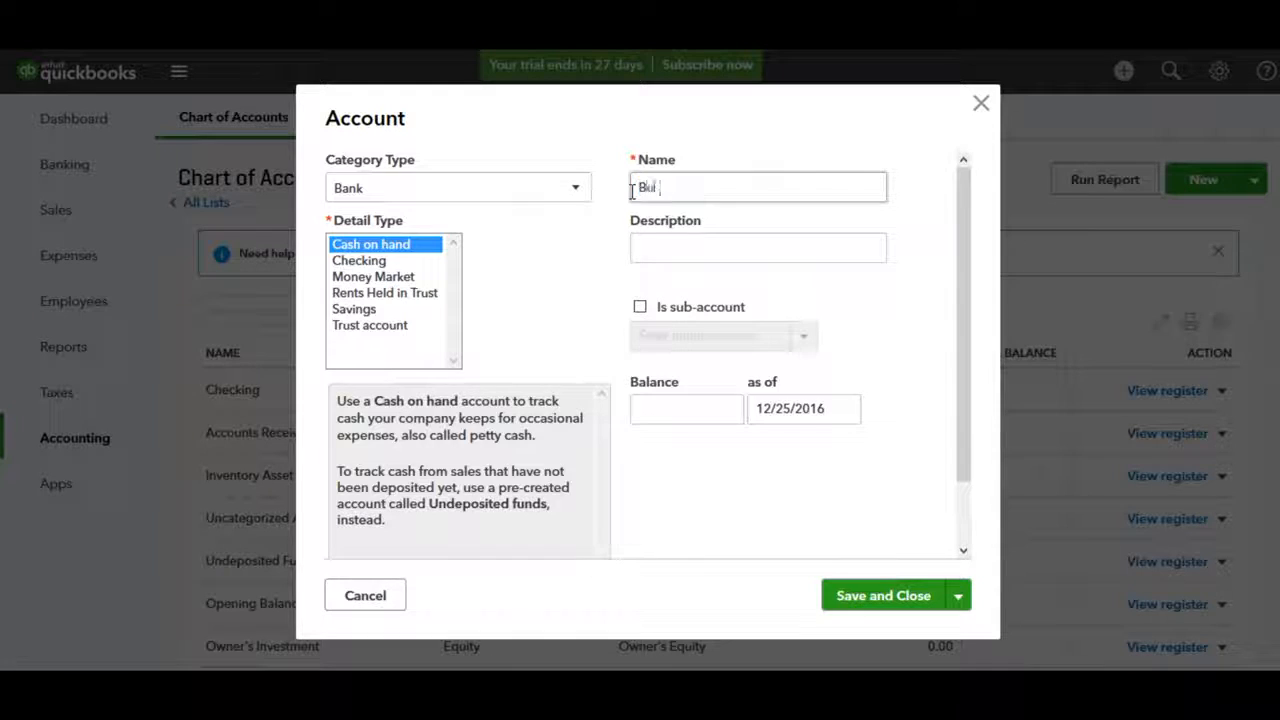
{"action": "type", "text": "siness Checking"}
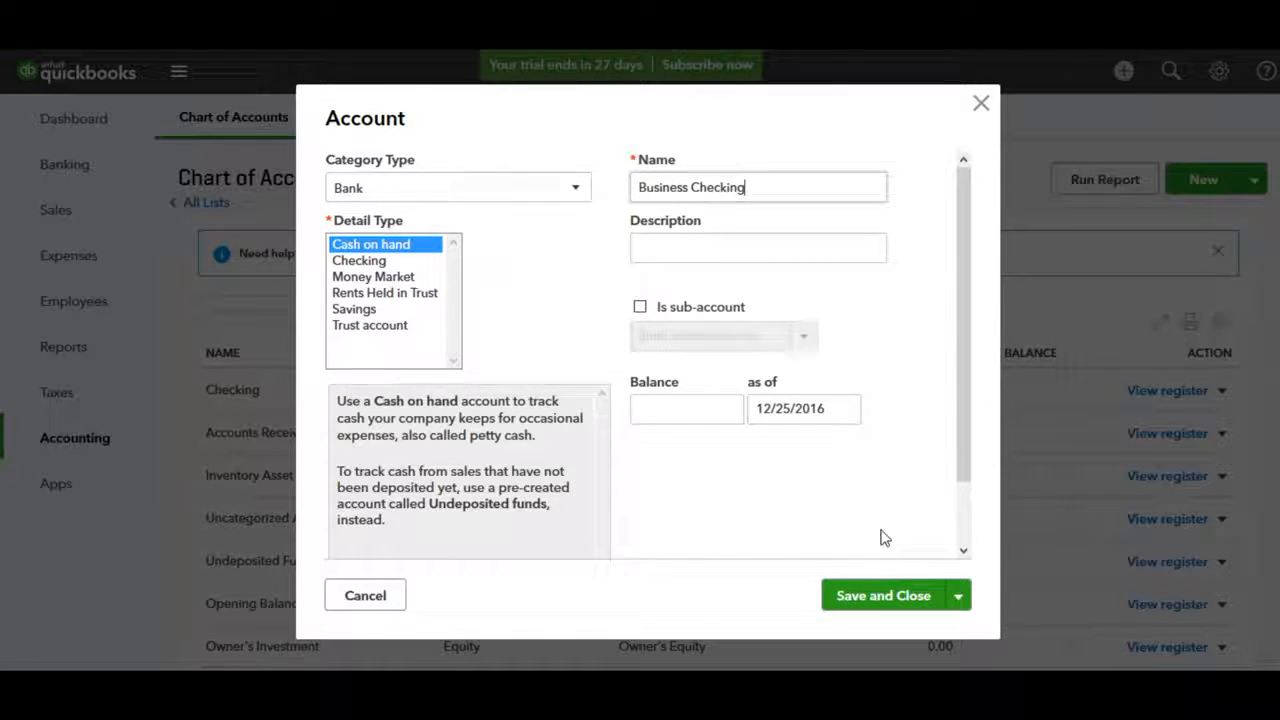
{"action": "left_click", "coordinate": [880, 604]}
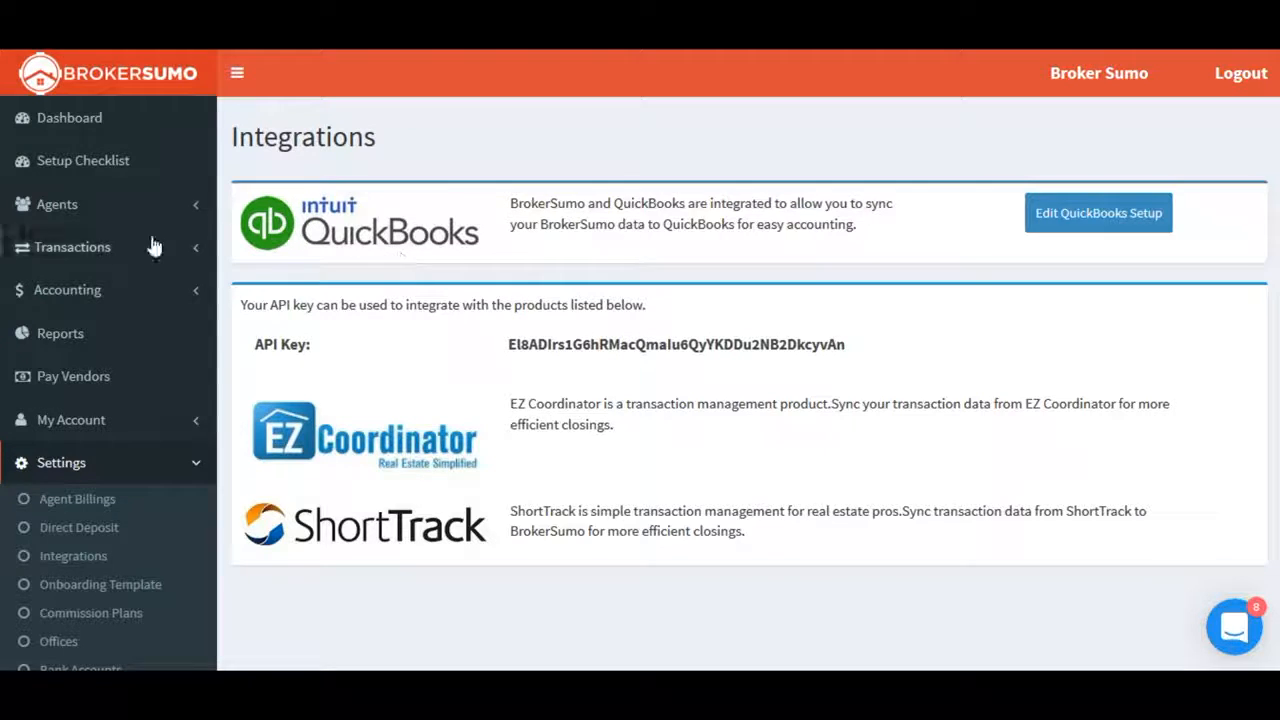
Review the QuickBooks integration under BrokerSumo's Settings > Integrations
{"action": "left_click", "coordinate": [160, 466]}
{"action": "left_click", "coordinate": [157, 466]}
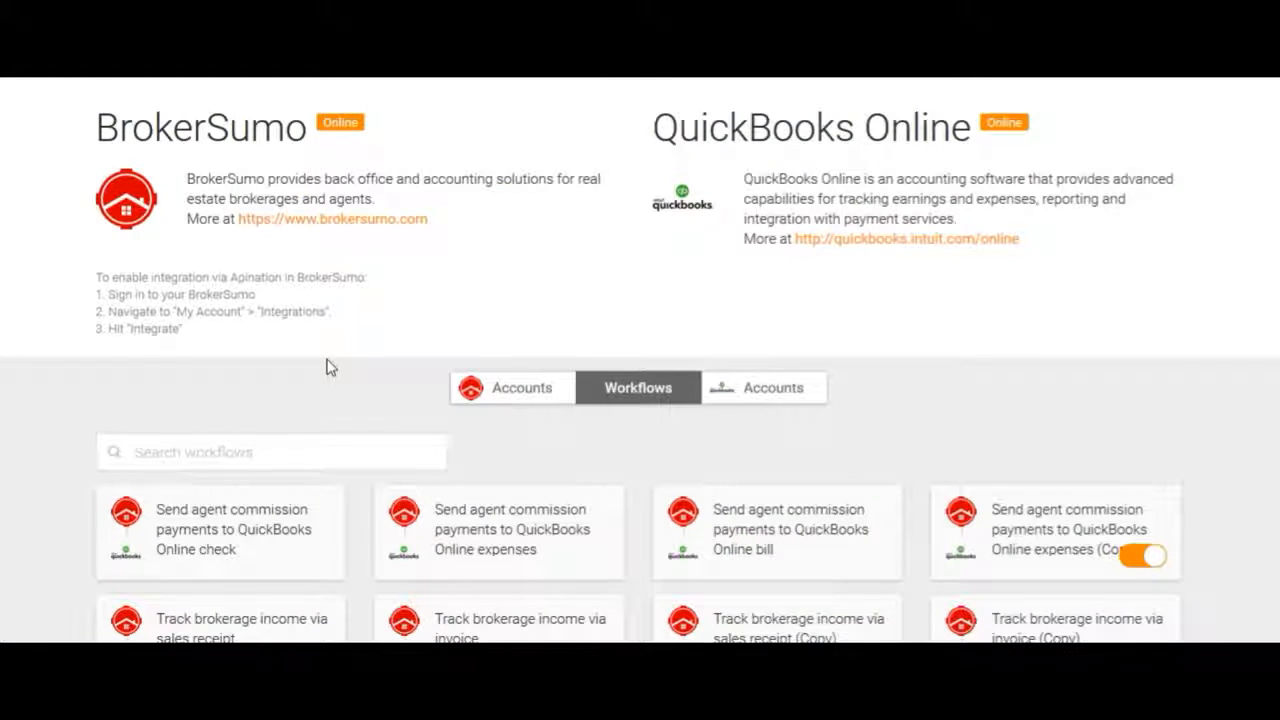
{"action": "scroll", "coordinate": [330, 367], "scroll_direction": "down", "scroll_amount": 3}
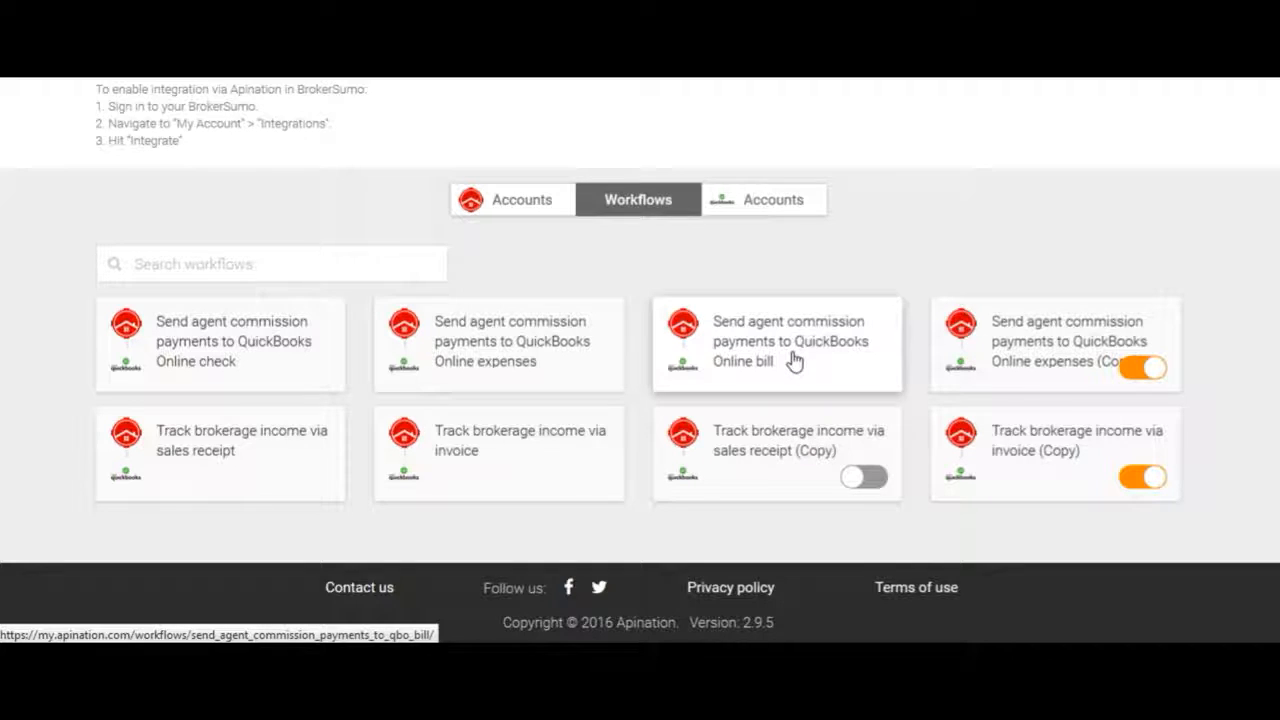
Copy the 'Send agent commission payments to QuickBooks Online expenses' workflow, keeping both connections
{"action": "left_click", "coordinate": [538, 355]}
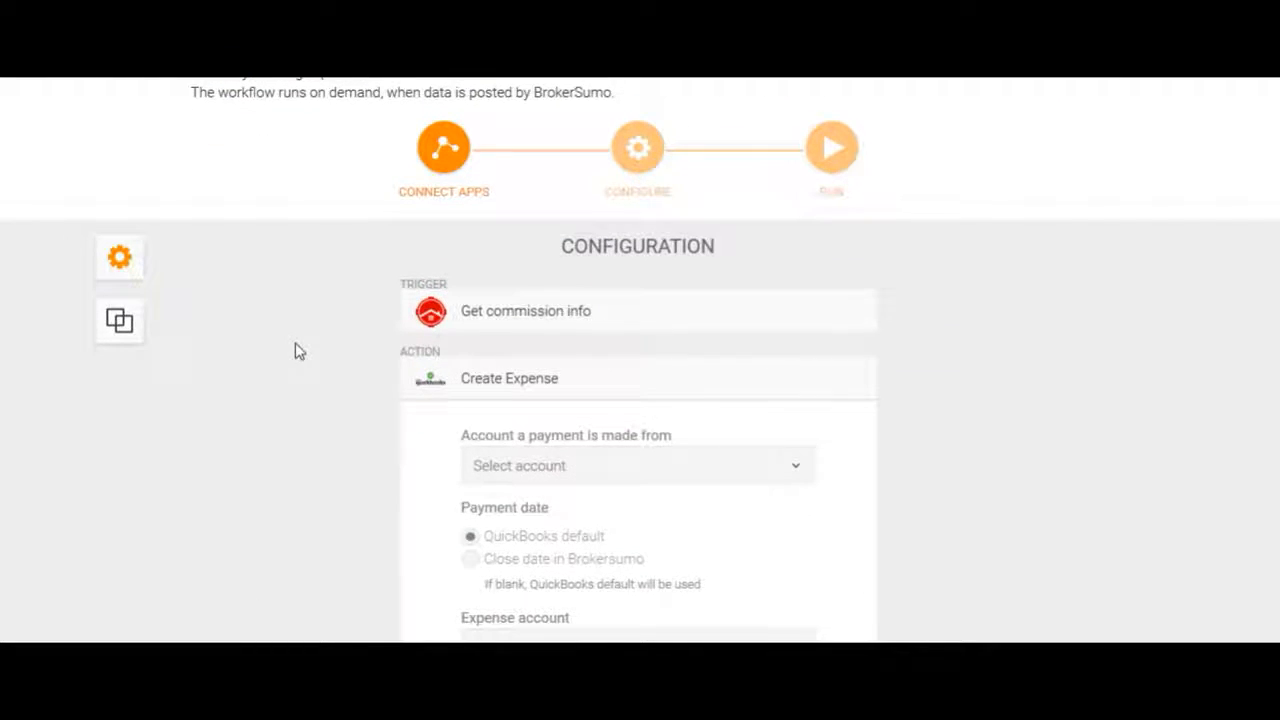
{"action": "left_click", "coordinate": [119, 333]}
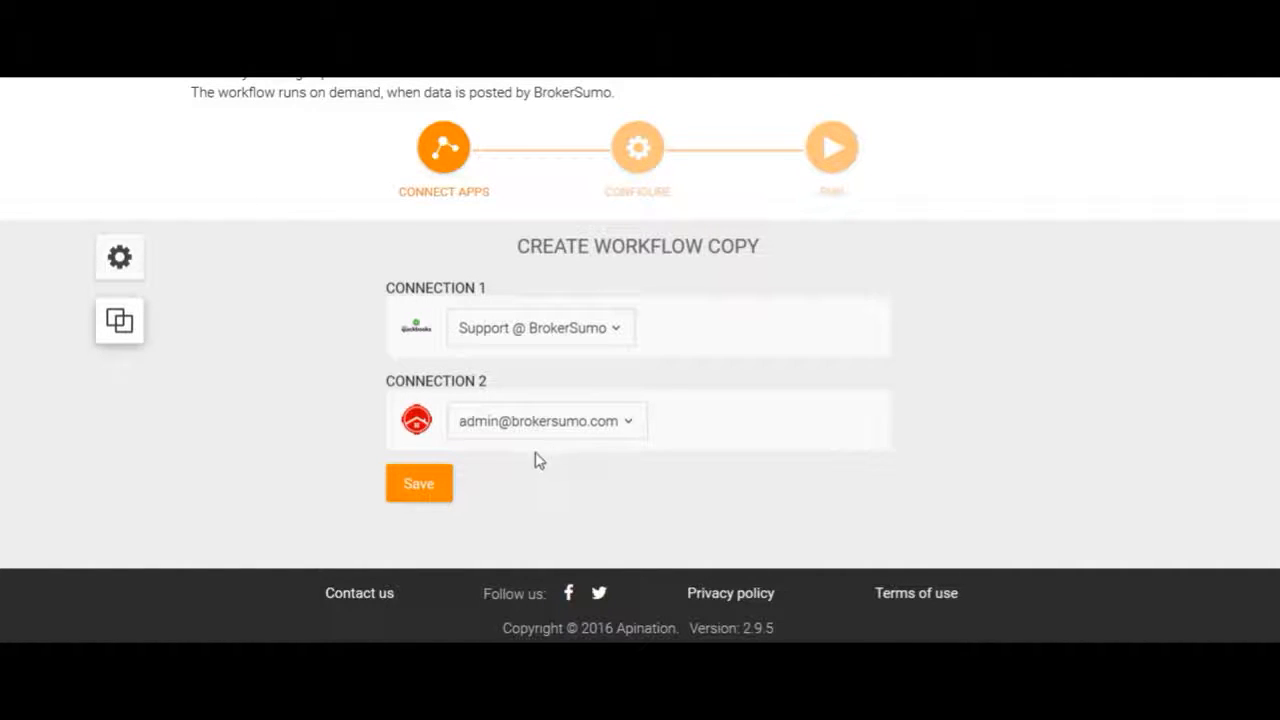
{"action": "left_click", "coordinate": [421, 486]}
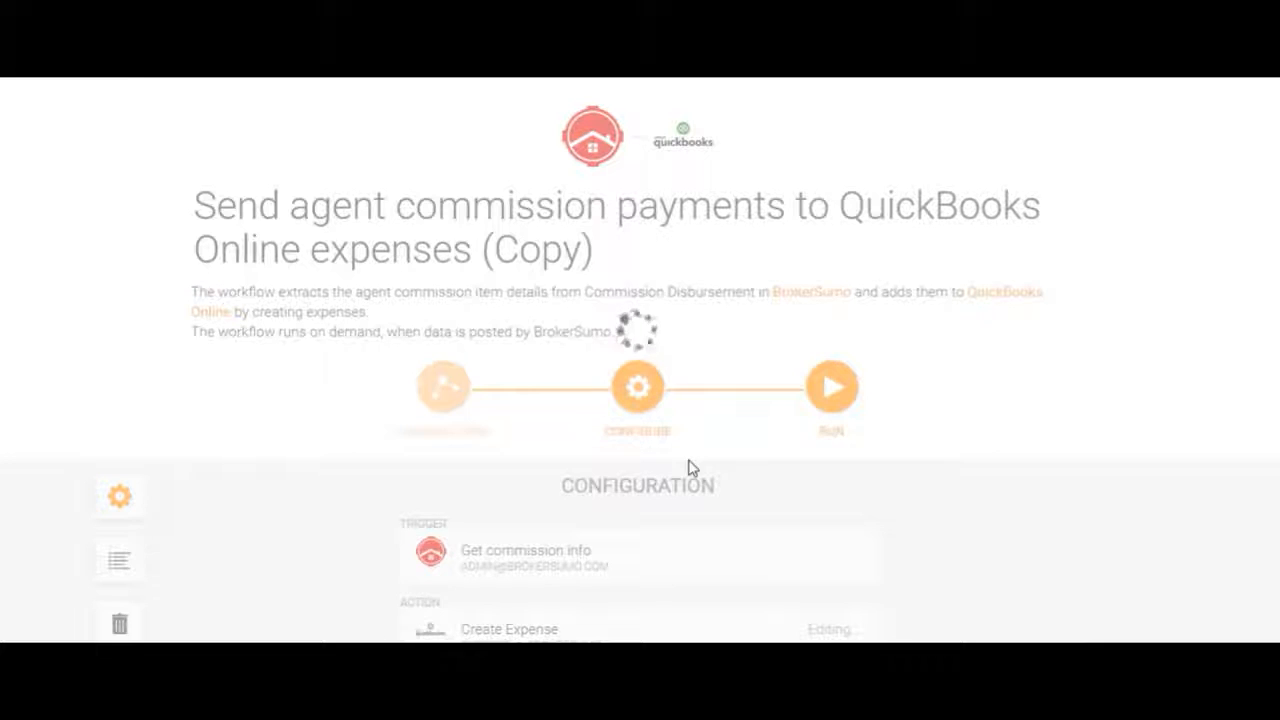
Set Create Expense to pay from Checking into Agent Commission Income and apply it
{"action": "scroll", "coordinate": [688, 467], "scroll_direction": "down", "scroll_amount": 4}
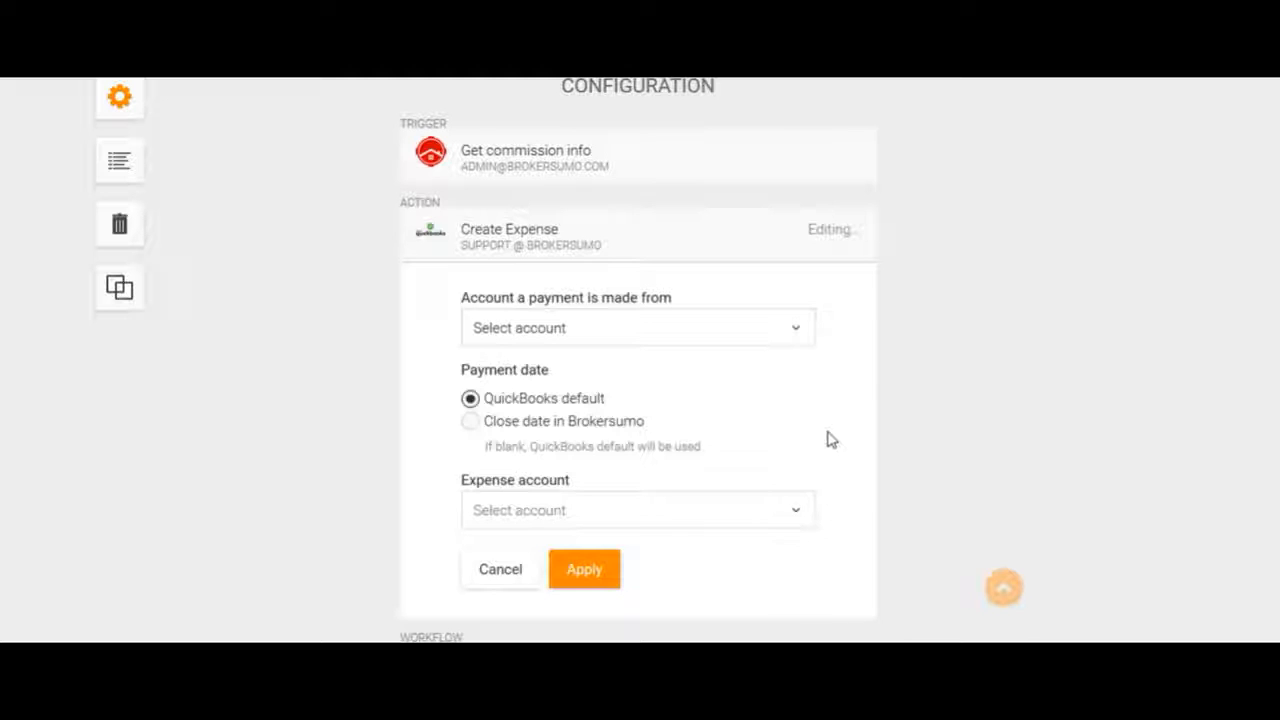
{"action": "left_click", "coordinate": [733, 332]}
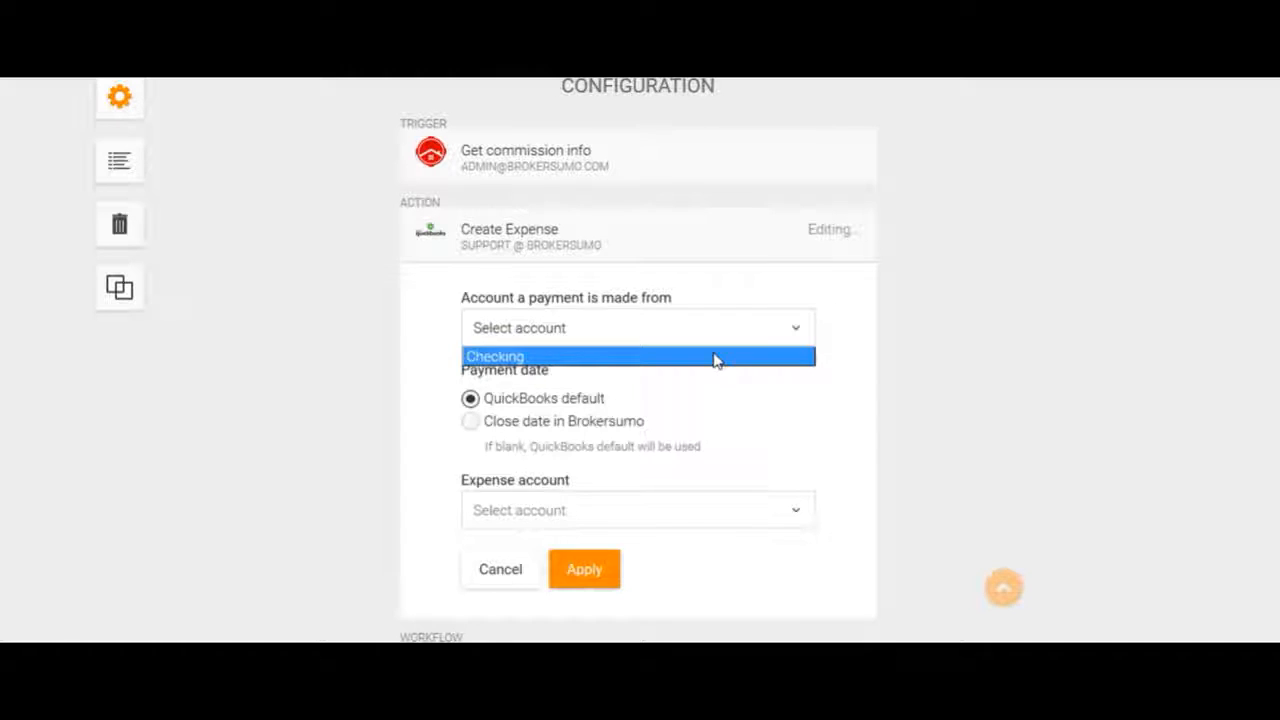
{"action": "left_click", "coordinate": [996, 476]}
{"action": "scroll", "coordinate": [854, 477], "scroll_direction": "down", "scroll_amount": 1}
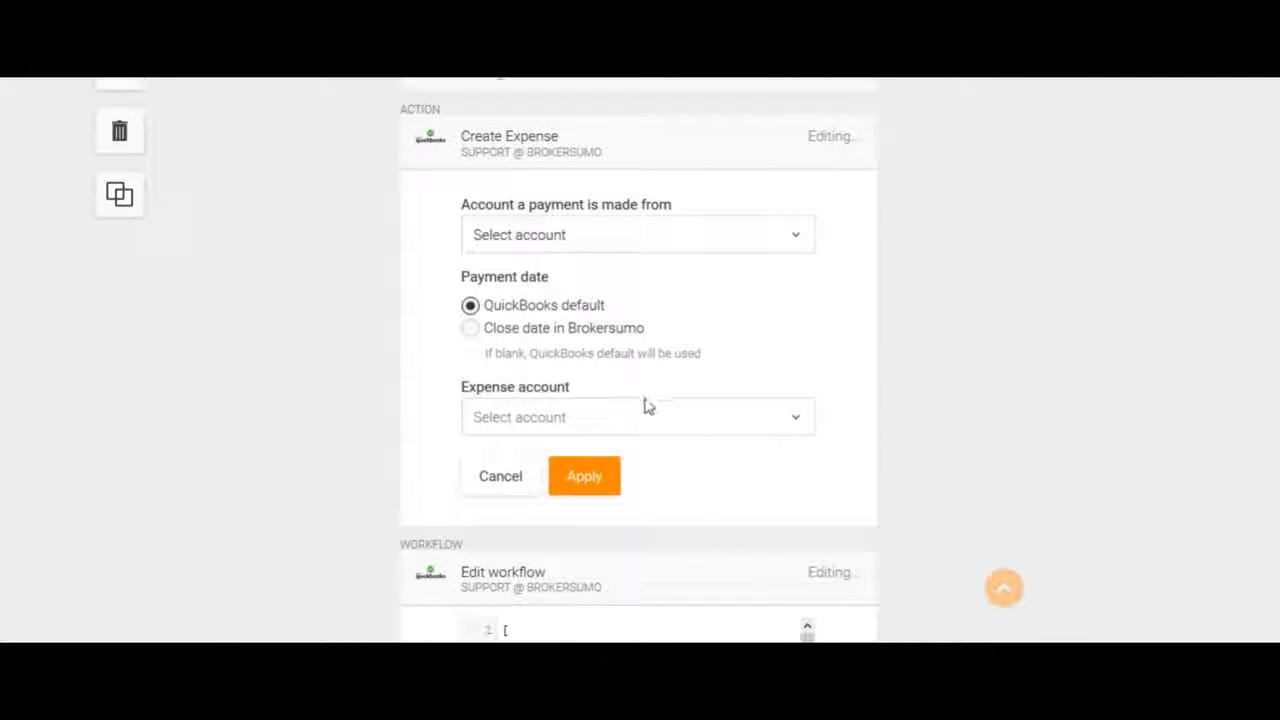
{"action": "left_click", "coordinate": [665, 421]}
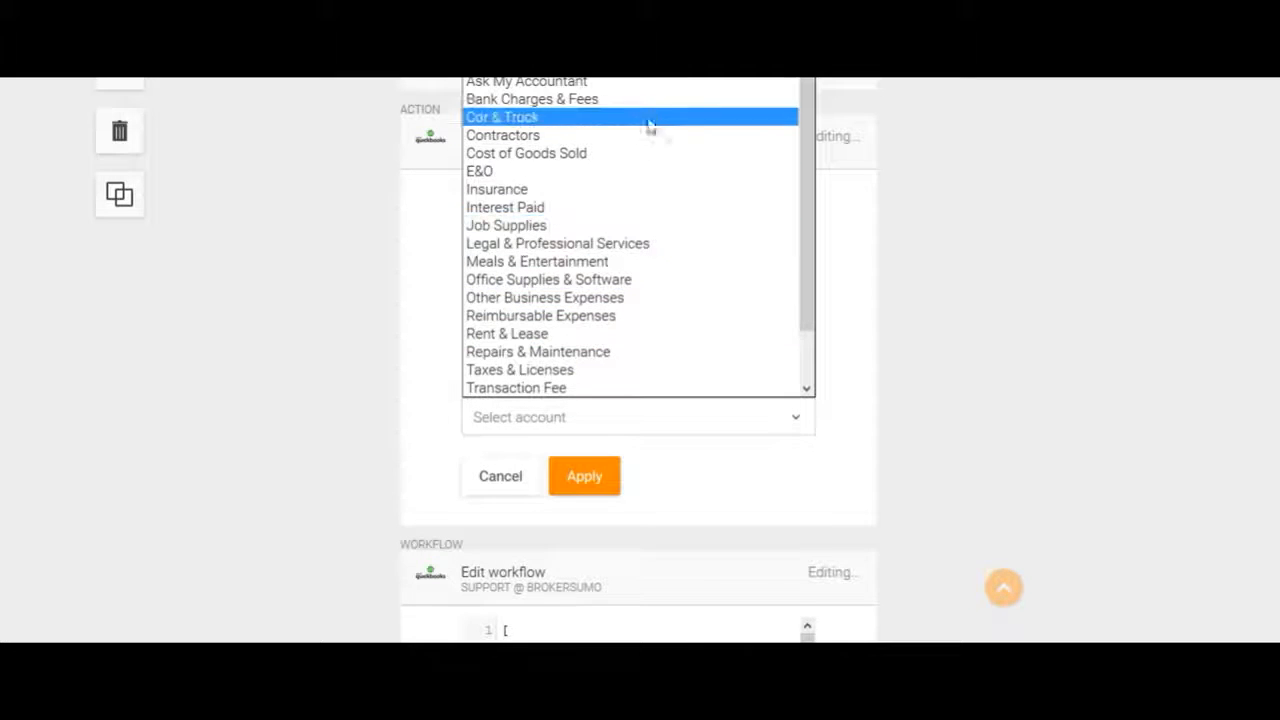
{"action": "left_click", "coordinate": [653, 76]}
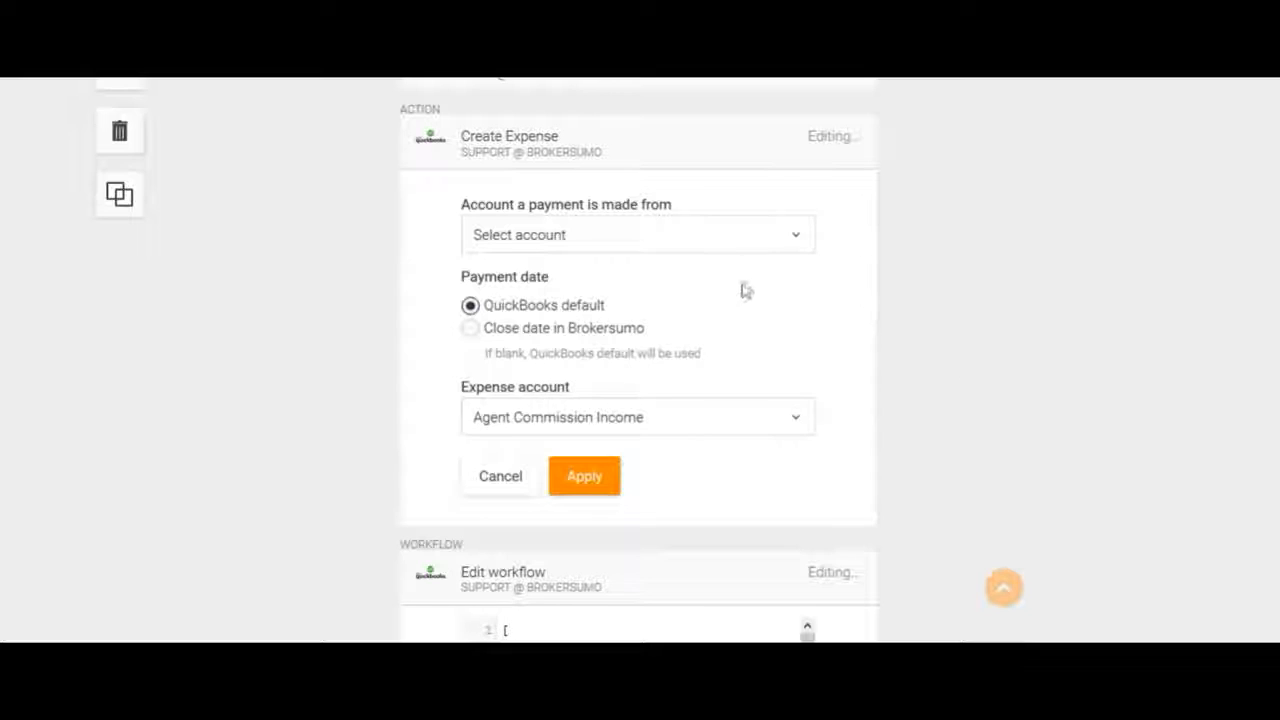
{"action": "left_click", "coordinate": [743, 238]}
{"action": "left_click", "coordinate": [729, 264]}
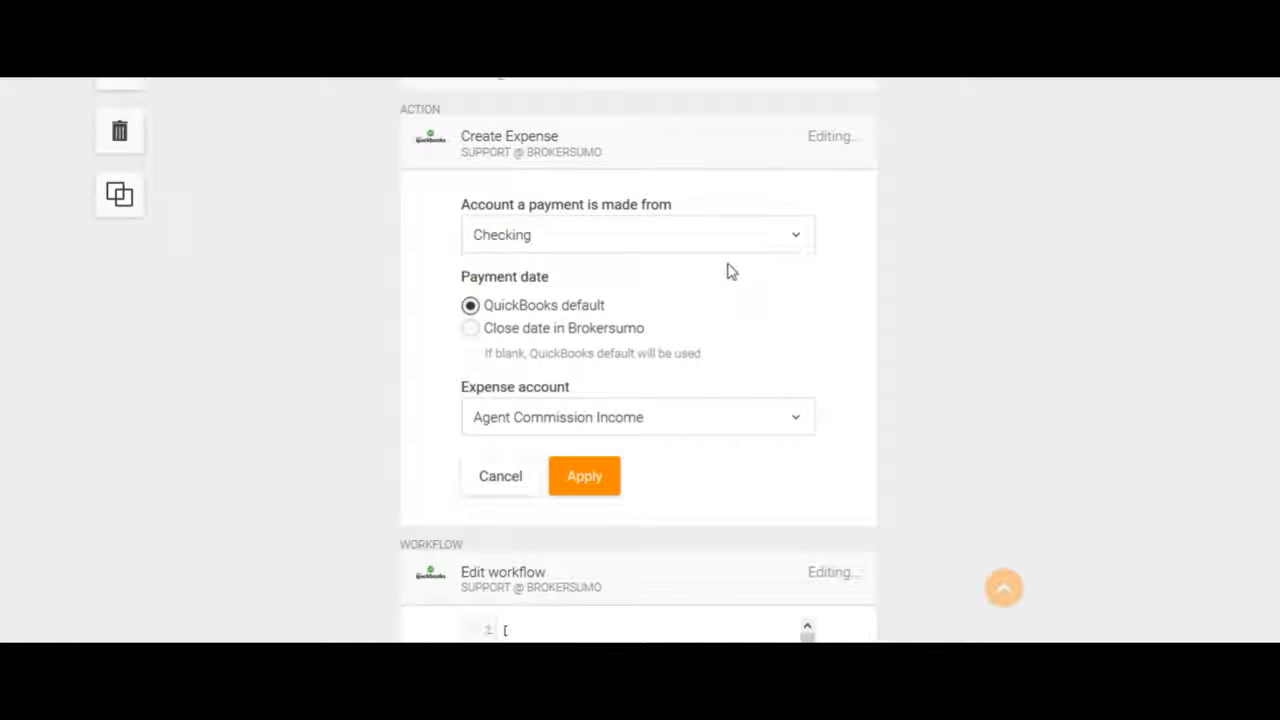
{"action": "left_click", "coordinate": [585, 477]}
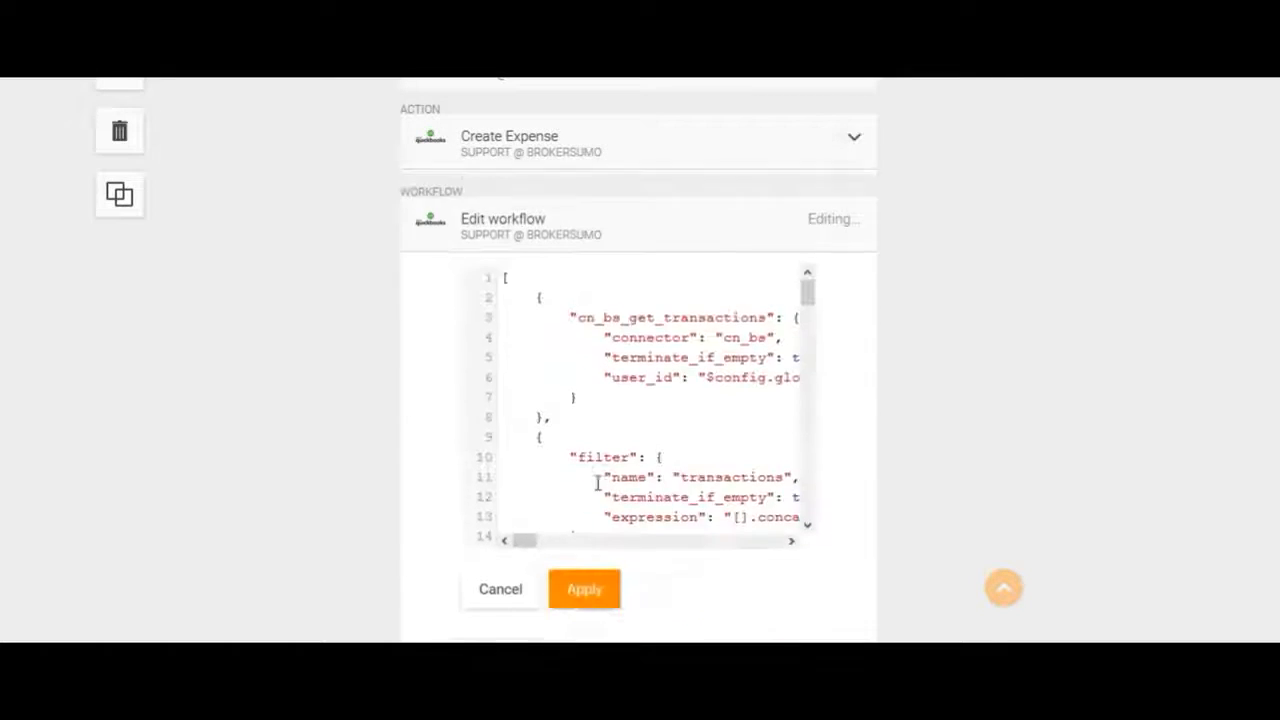
Activate the copied expenses workflow, confirm its trace shows it started, and return to Workflows
{"action": "scroll", "coordinate": [597, 483], "scroll_direction": "up", "scroll_amount": 4}
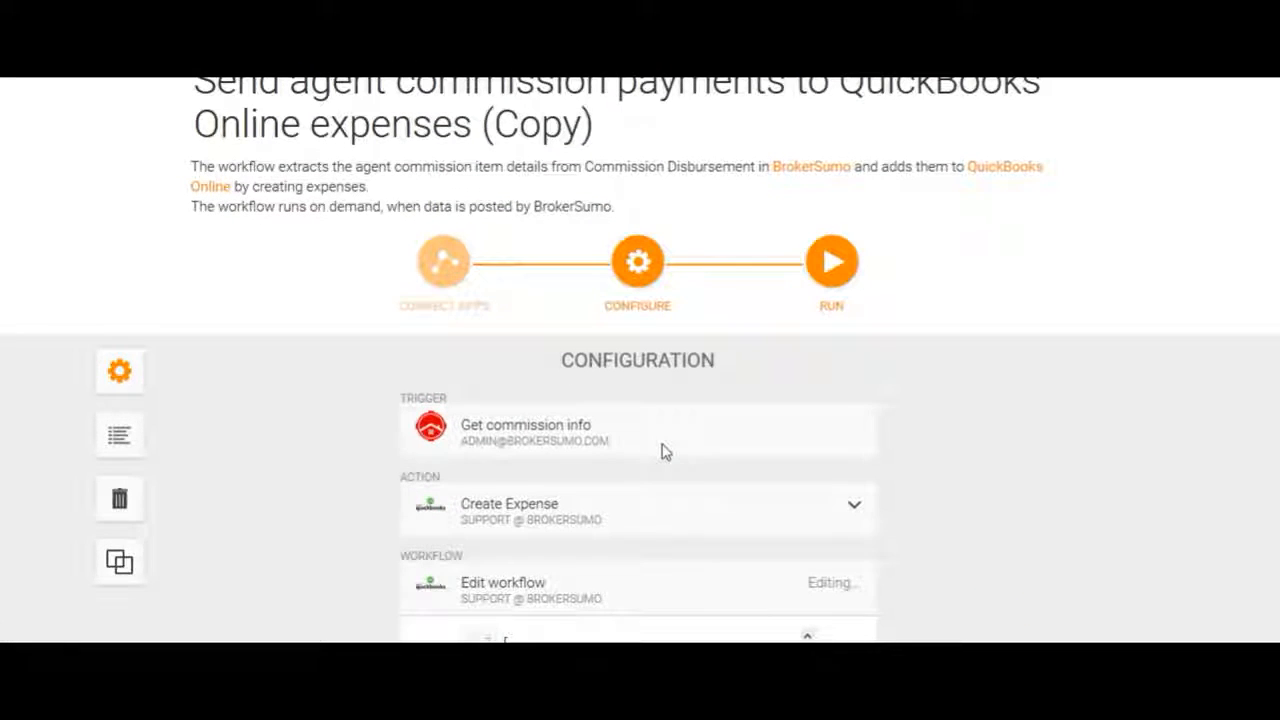
{"action": "left_click", "coordinate": [836, 266]}
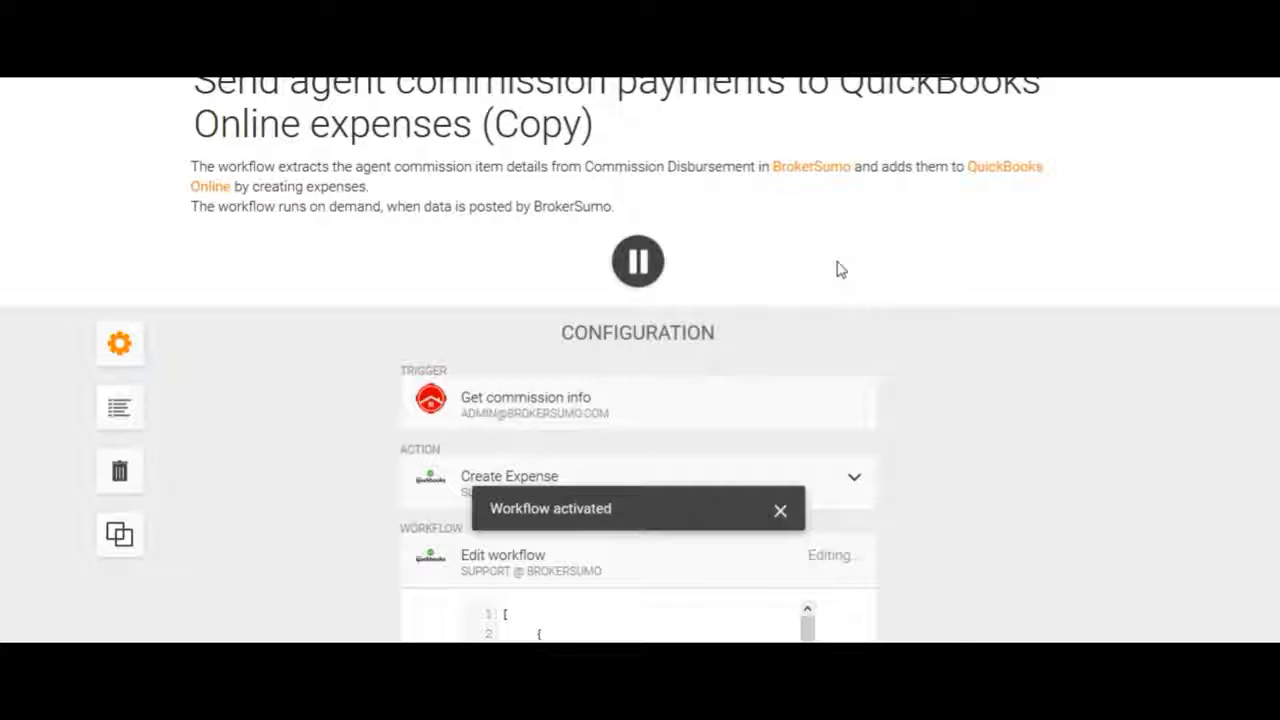
{"action": "left_click", "coordinate": [122, 412]}
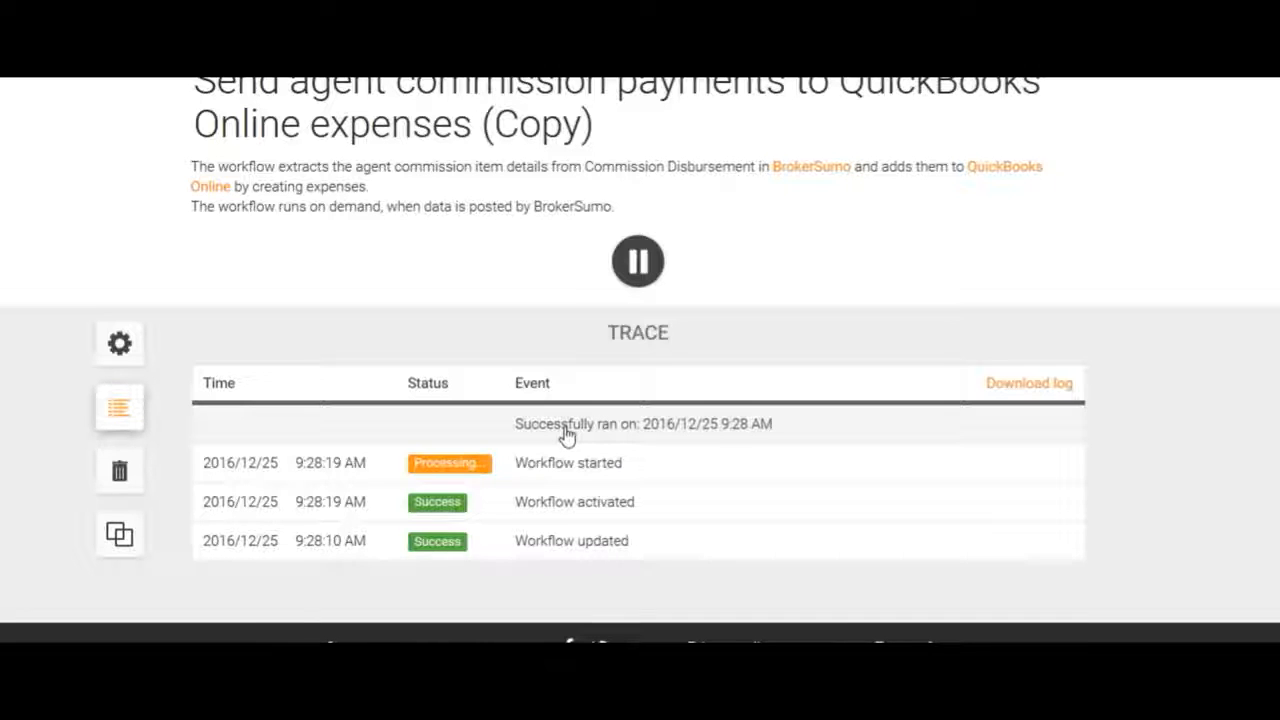
{"action": "scroll", "coordinate": [443, 310], "scroll_direction": "up", "scroll_amount": 2}
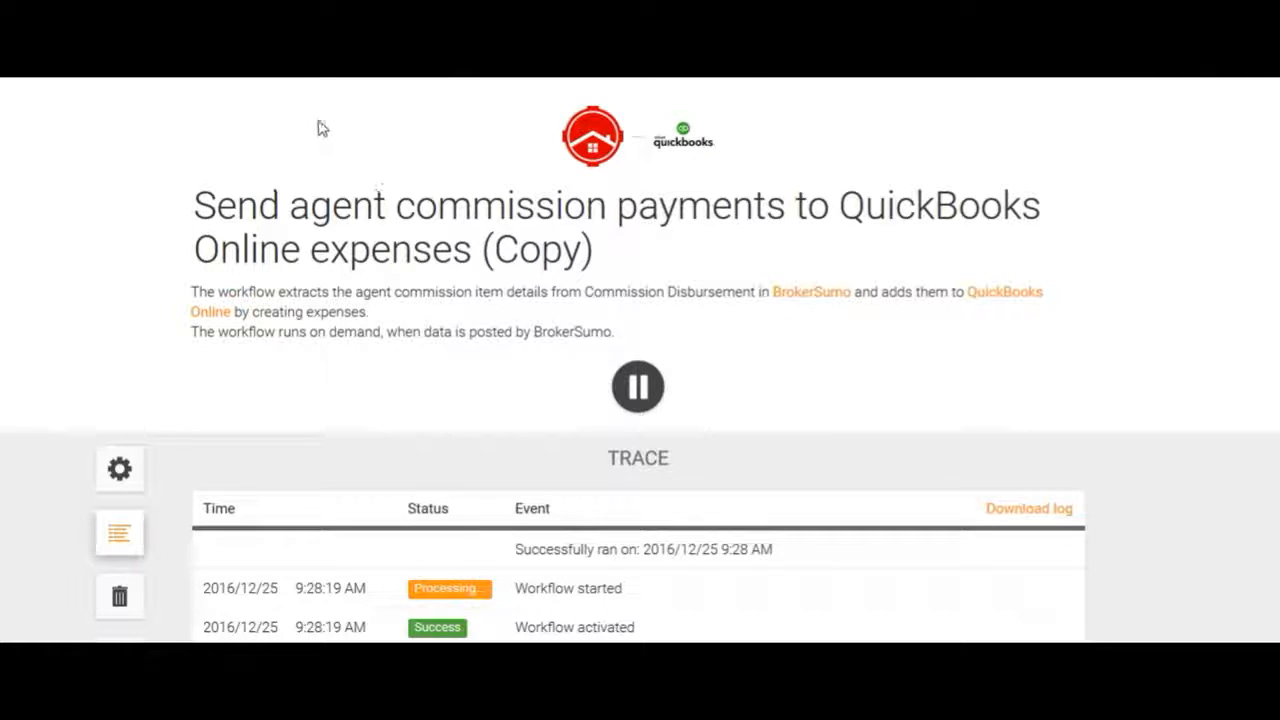
{"action": "left_click", "coordinate": [363, 76]}
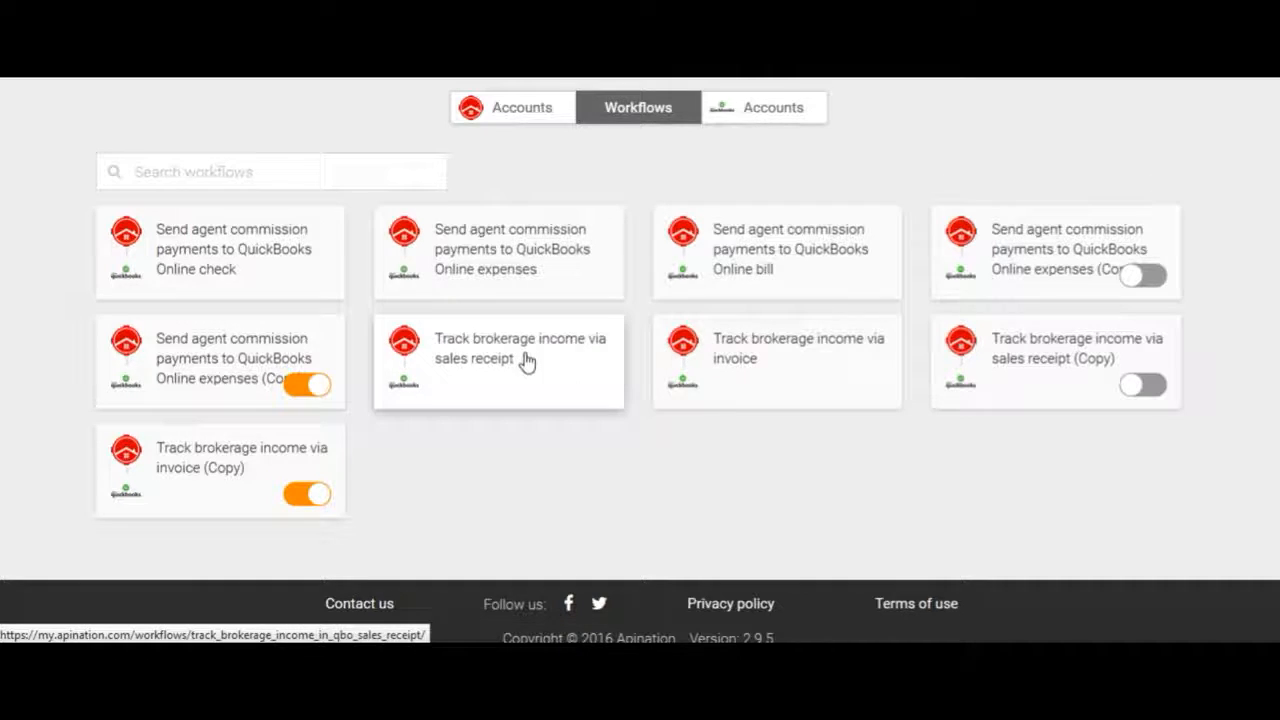
Copy the 'Track brokerage income via invoice' workflow, keeping its QuickBooks and BrokerSumo connections
{"action": "left_click", "coordinate": [803, 377]}
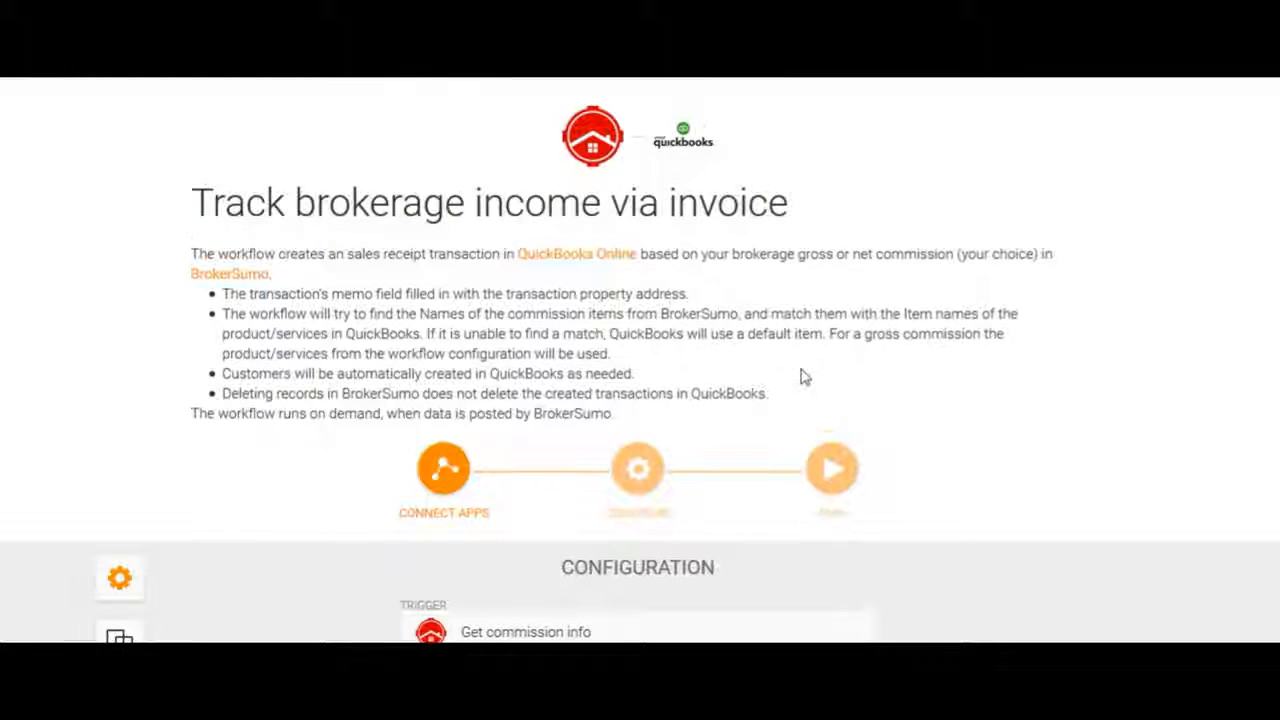
{"action": "scroll", "coordinate": [803, 377], "scroll_direction": "down", "scroll_amount": 2}
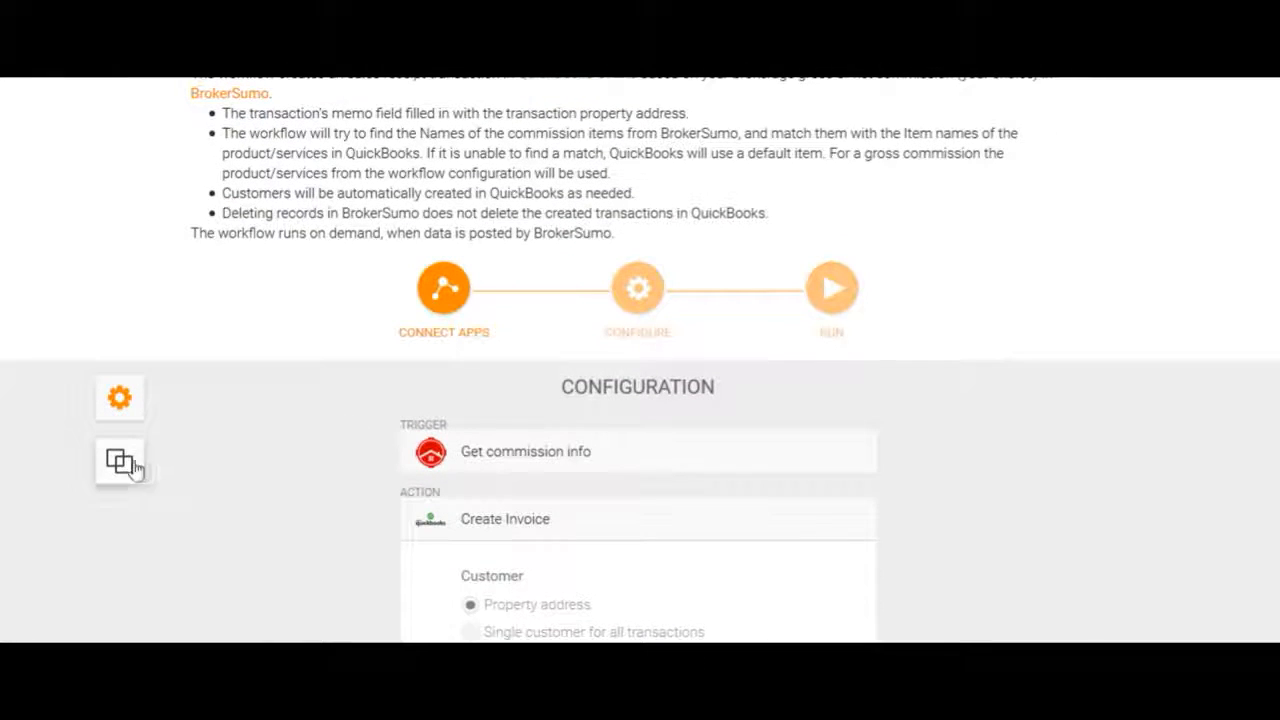
{"action": "left_click", "coordinate": [120, 462]}
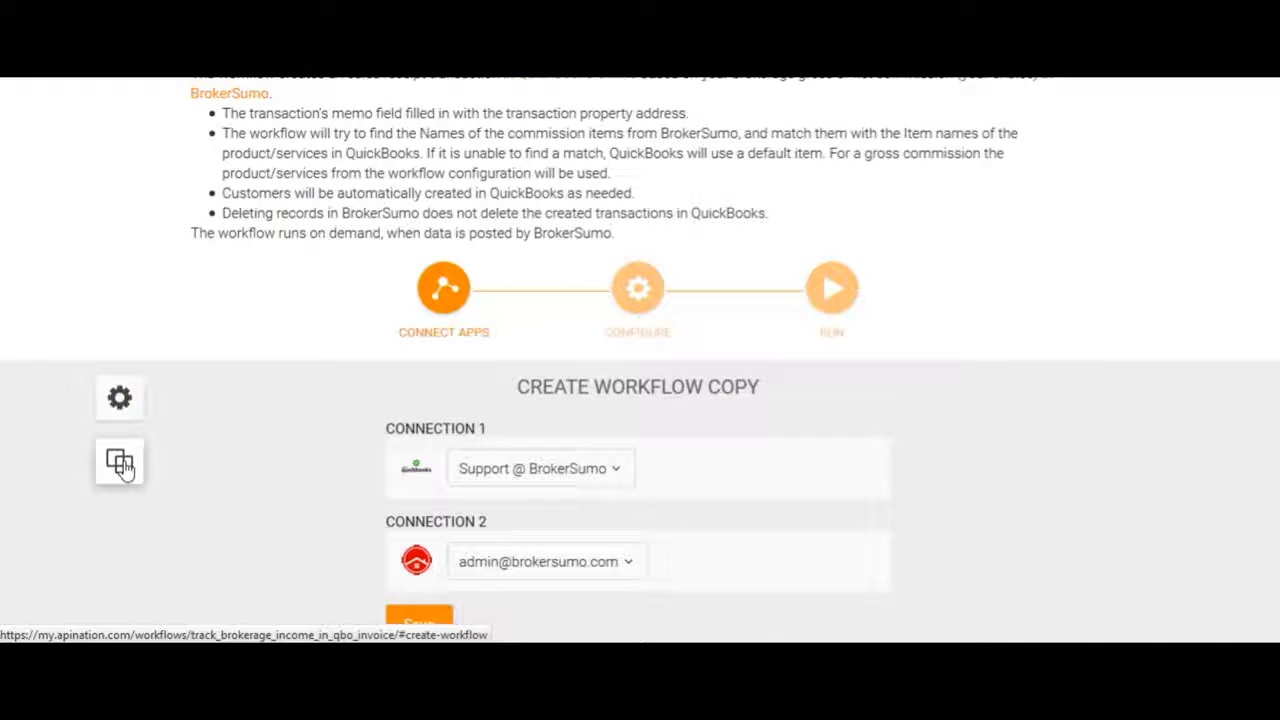
{"action": "scroll", "coordinate": [311, 506], "scroll_direction": "down", "scroll_amount": 2}
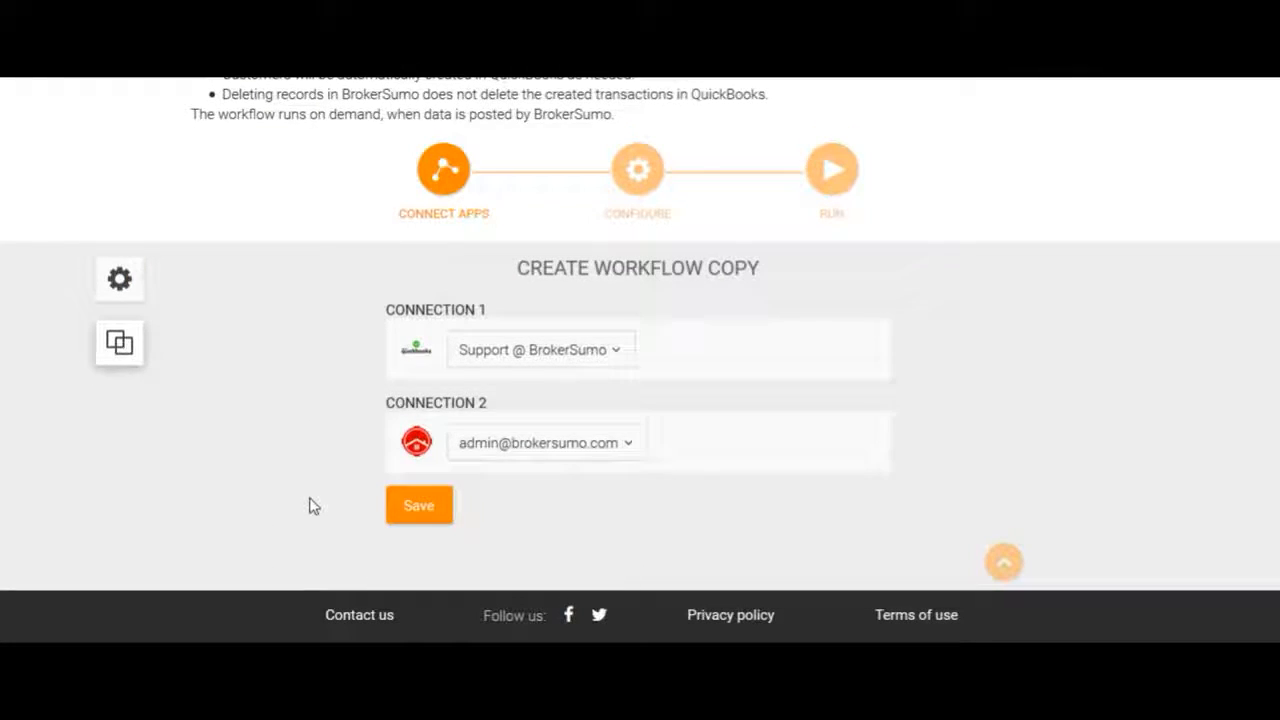
{"action": "left_click", "coordinate": [529, 358]}
{"action": "left_click", "coordinate": [529, 358]}
{"action": "left_click", "coordinate": [531, 447]}
{"action": "left_click", "coordinate": [533, 447]}
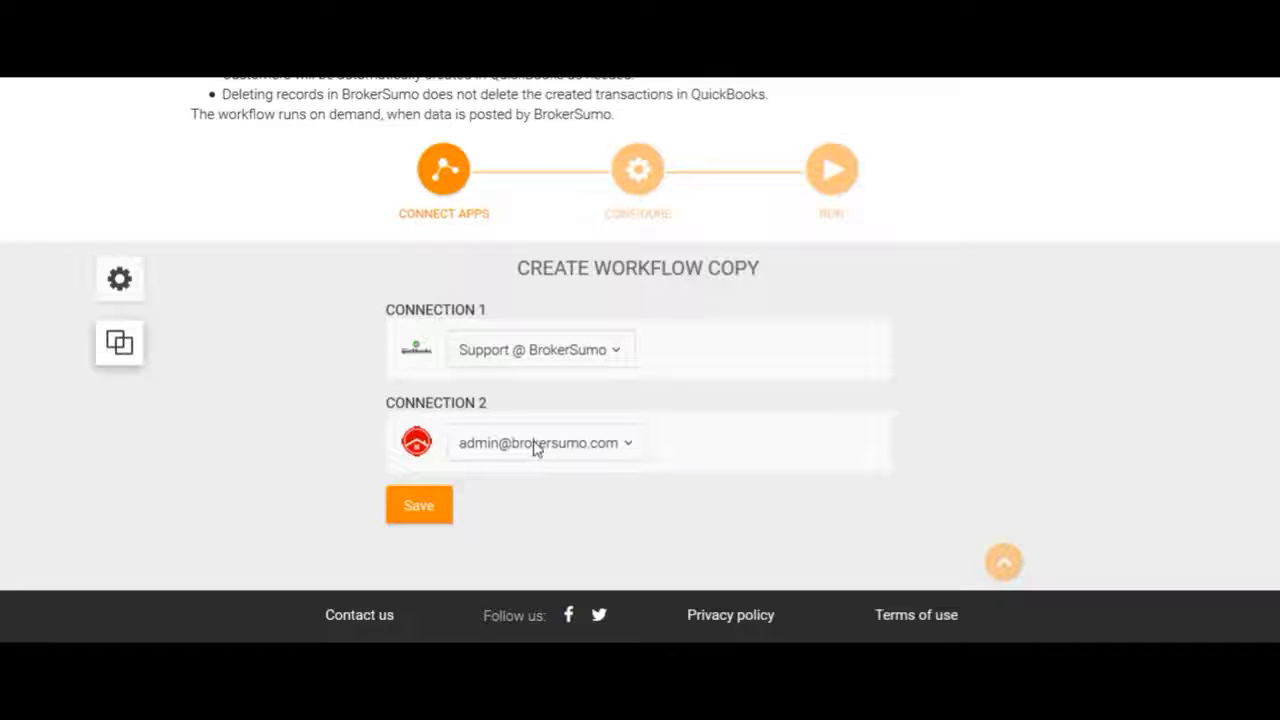
{"action": "left_click", "coordinate": [421, 507]}
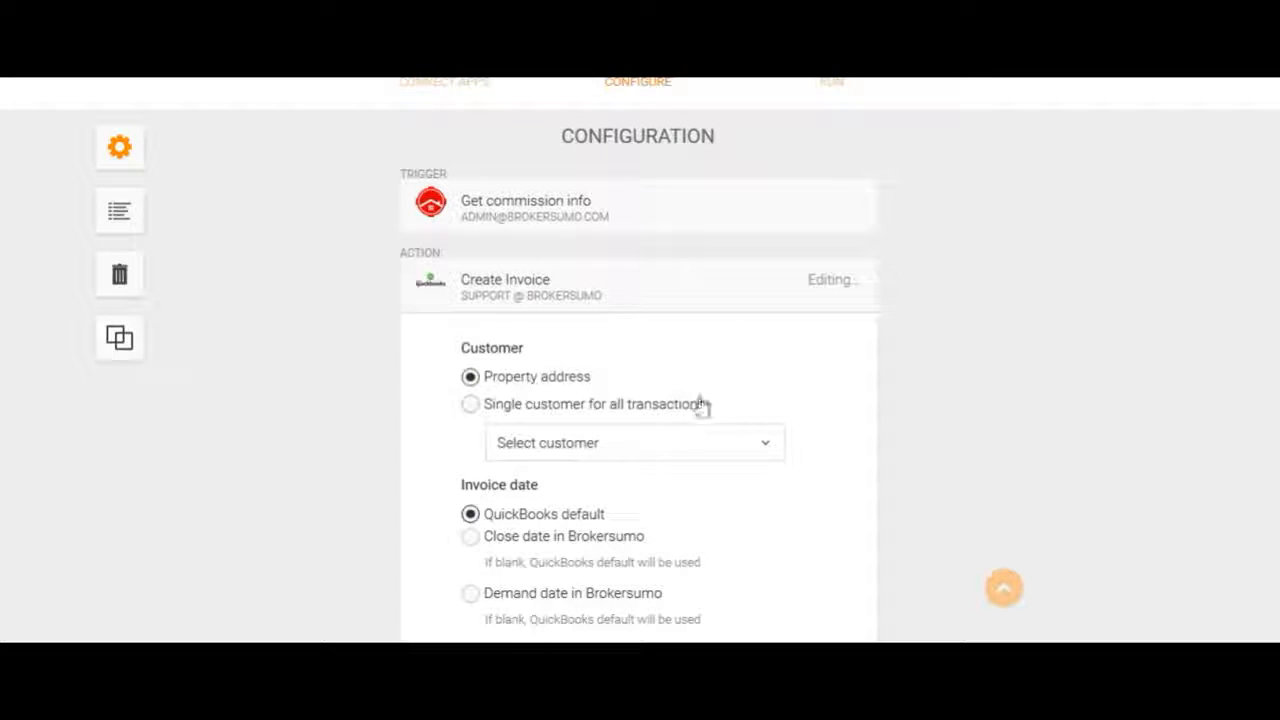
Set the invoice due date to the BrokerSumo close date and product to Gross Brokerage Commission
{"action": "scroll", "coordinate": [871, 434], "scroll_direction": "down", "scroll_amount": 1}
{"action": "scroll", "coordinate": [873, 430], "scroll_direction": "down", "scroll_amount": 1}
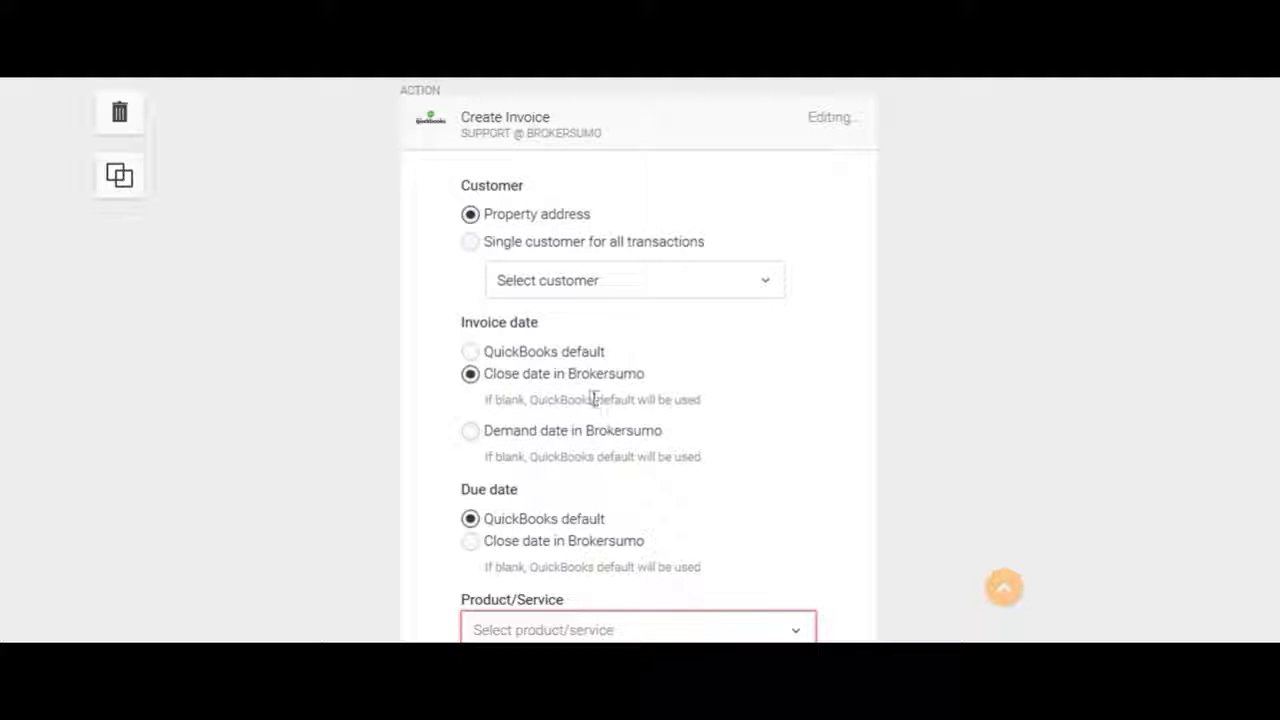
{"action": "scroll", "coordinate": [812, 458], "scroll_direction": "down", "scroll_amount": 2}
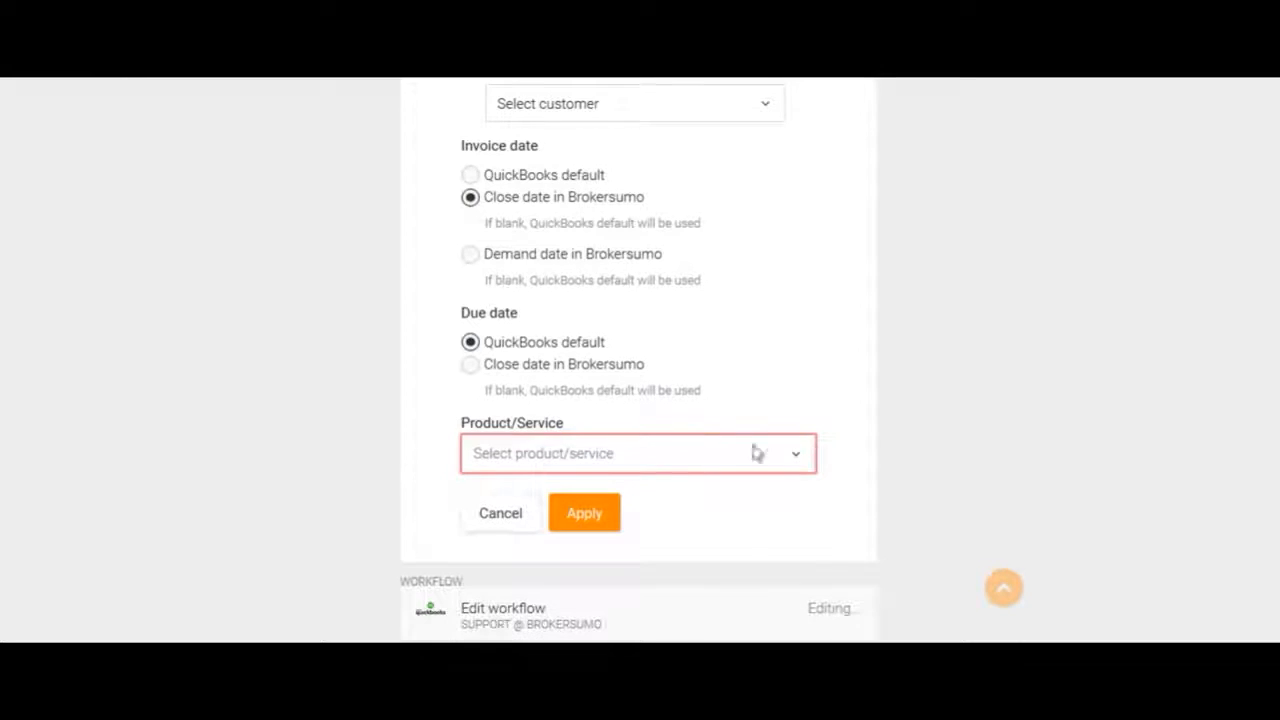
{"action": "left_click", "coordinate": [470, 366]}
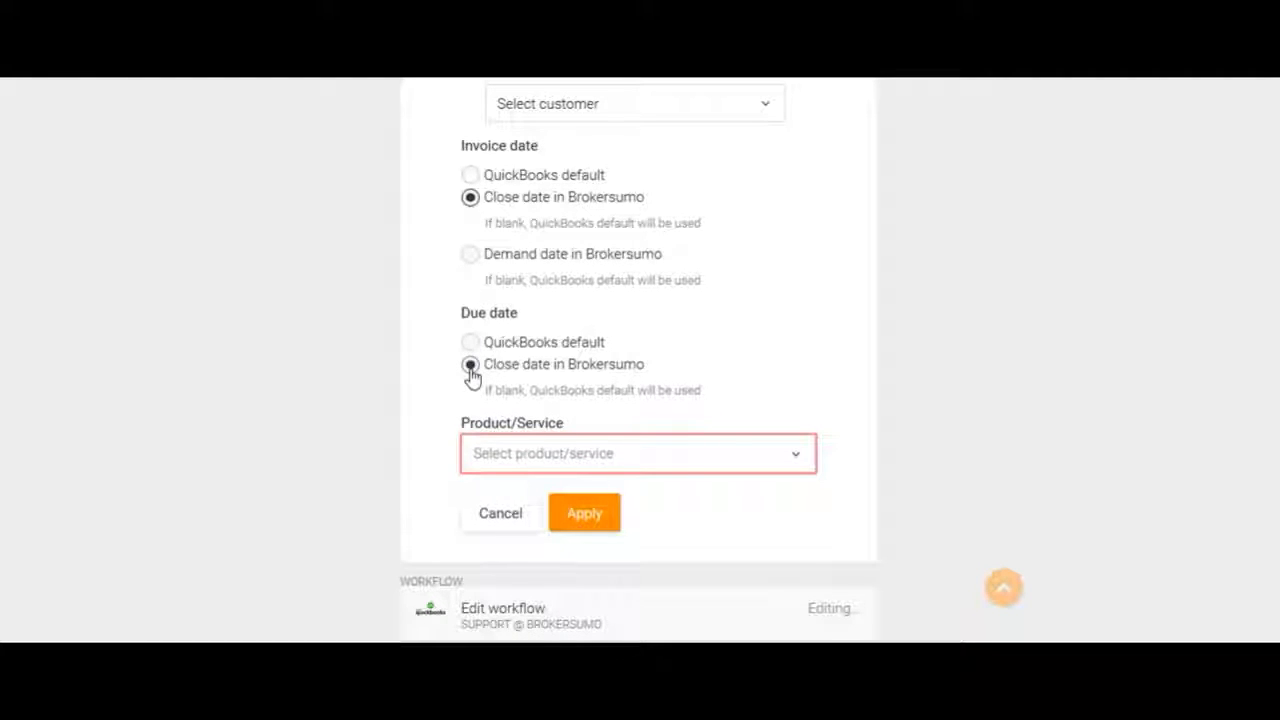
{"action": "left_click", "coordinate": [696, 457]}
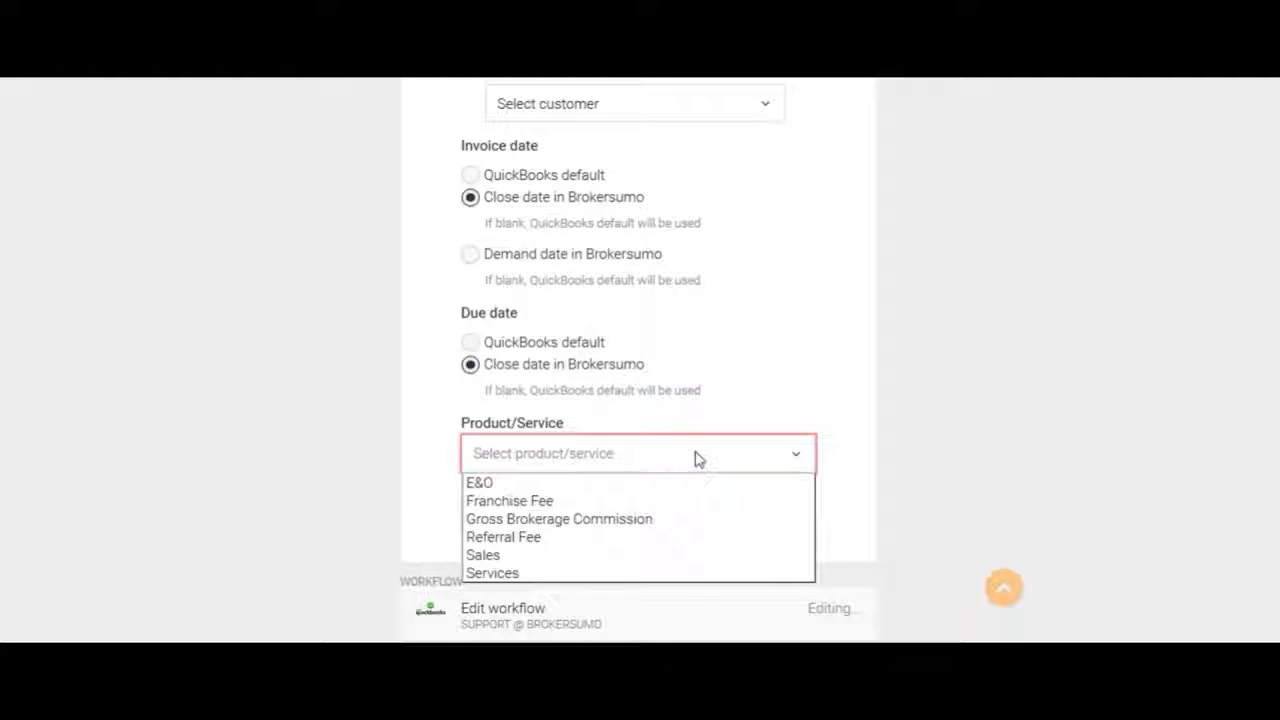
{"action": "left_click", "coordinate": [668, 525]}
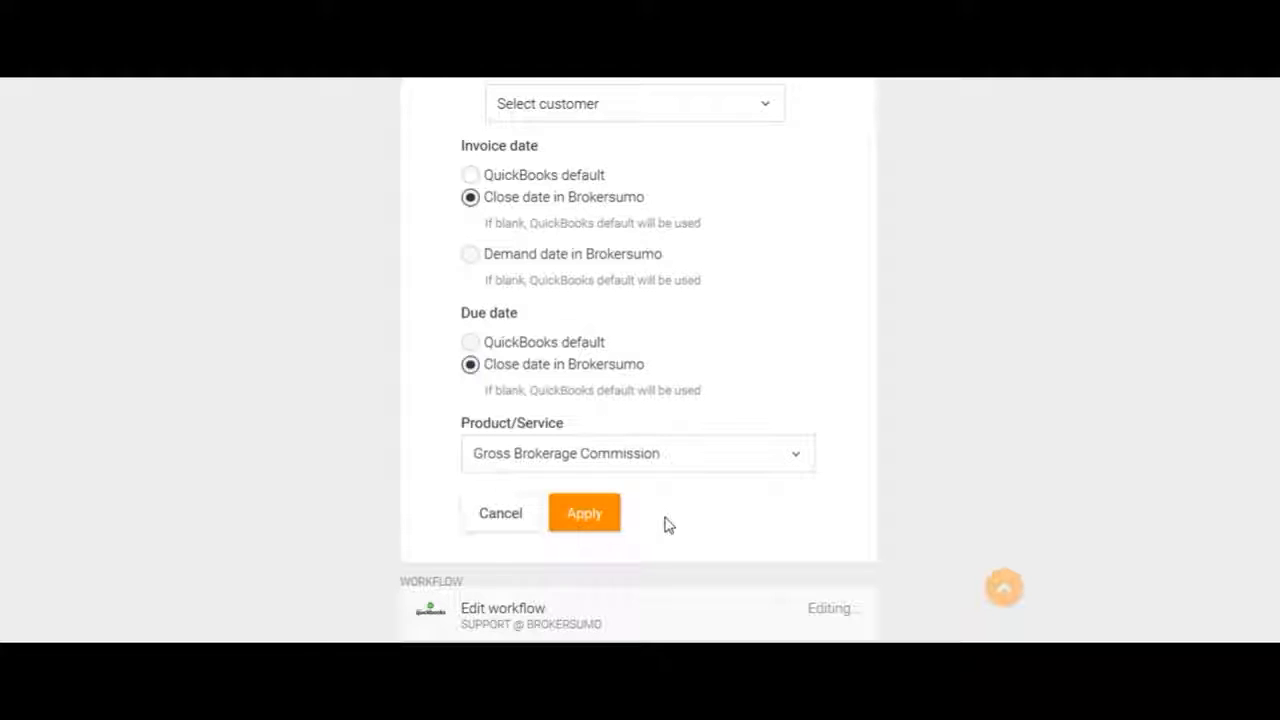
{"action": "left_click", "coordinate": [588, 518]}
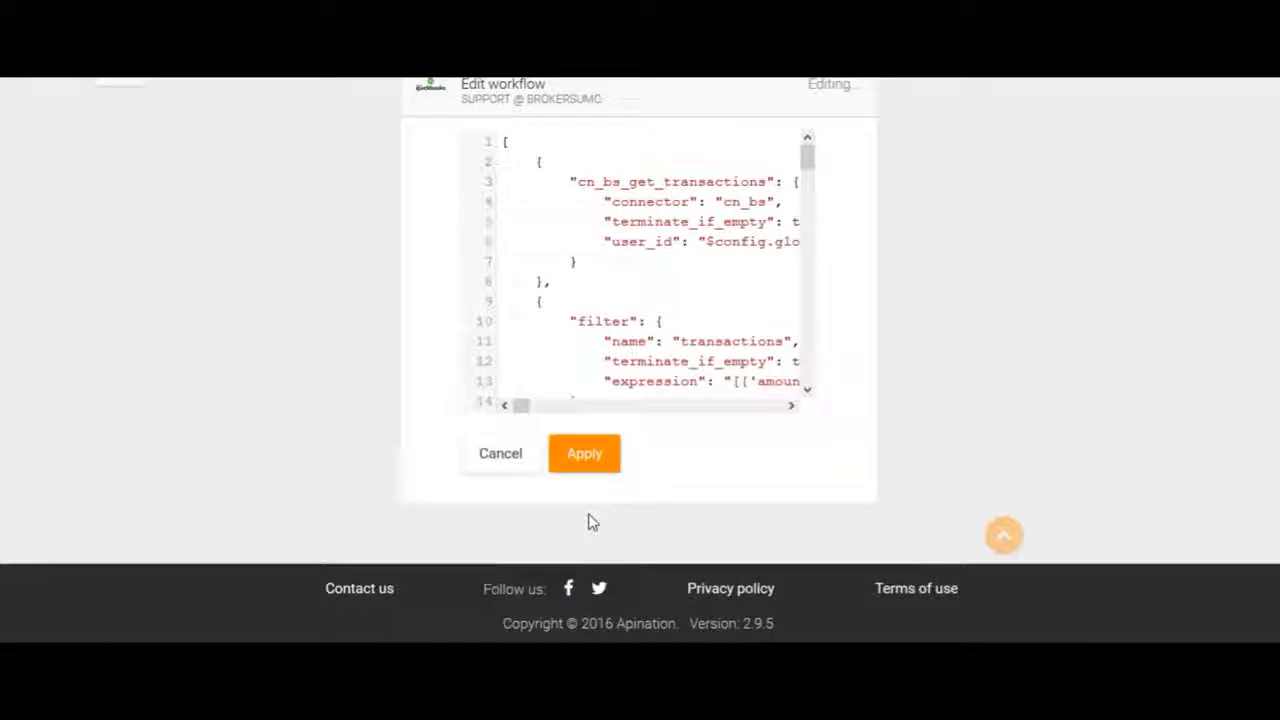
Activate the copied invoice workflow so it starts running
{"action": "scroll", "coordinate": [592, 521], "scroll_direction": "up", "scroll_amount": 10}
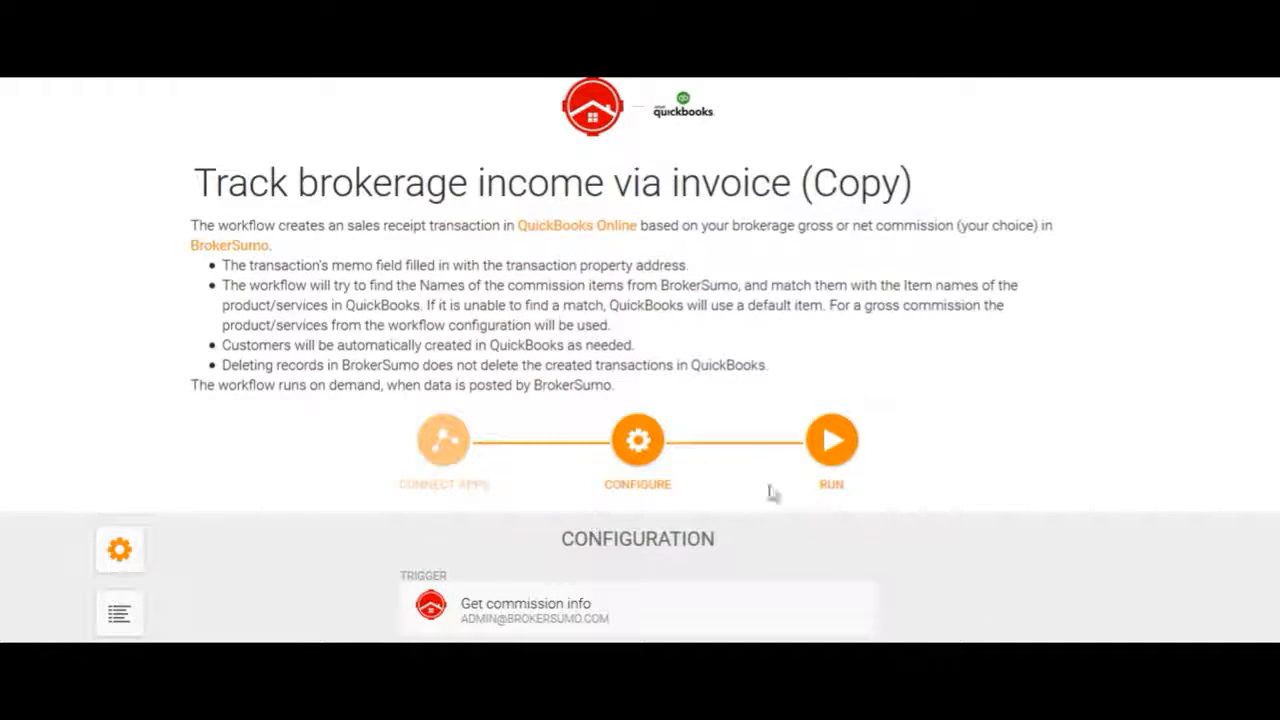
{"action": "left_click", "coordinate": [842, 455]}
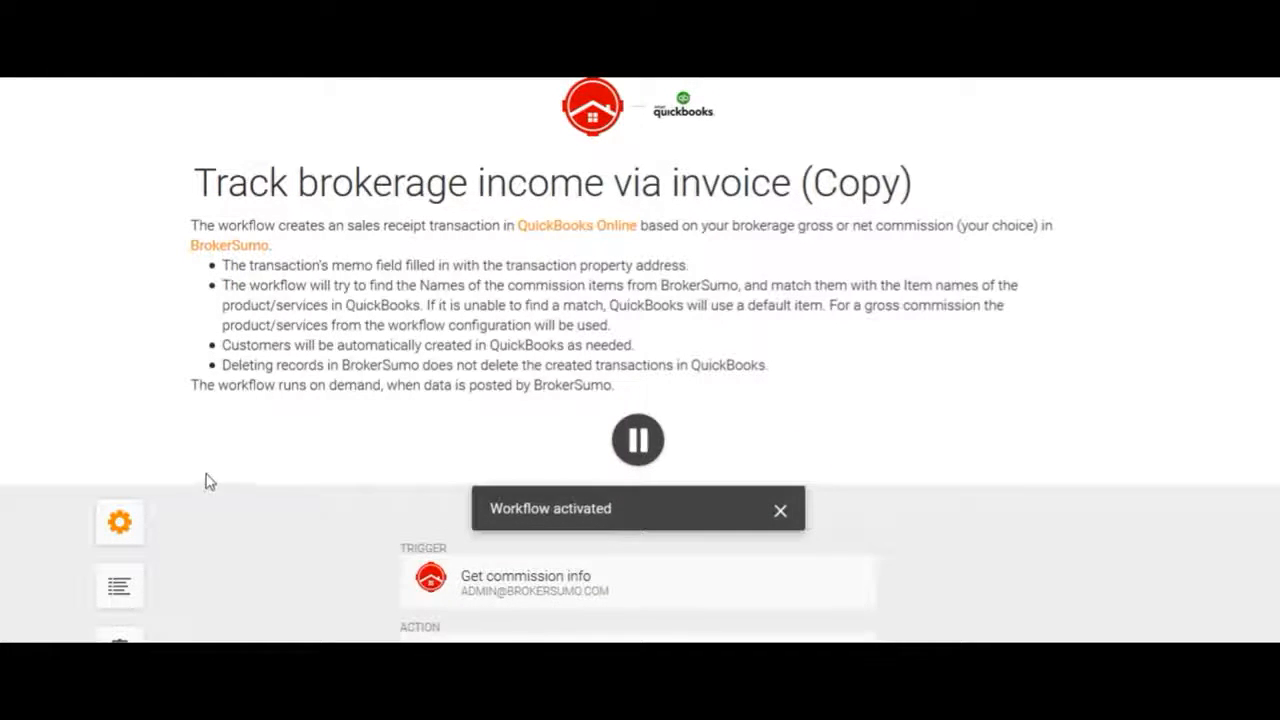
{"action": "scroll", "coordinate": [200, 480], "scroll_direction": "down", "scroll_amount": 2}
{"action": "left_click", "coordinate": [119, 420]}
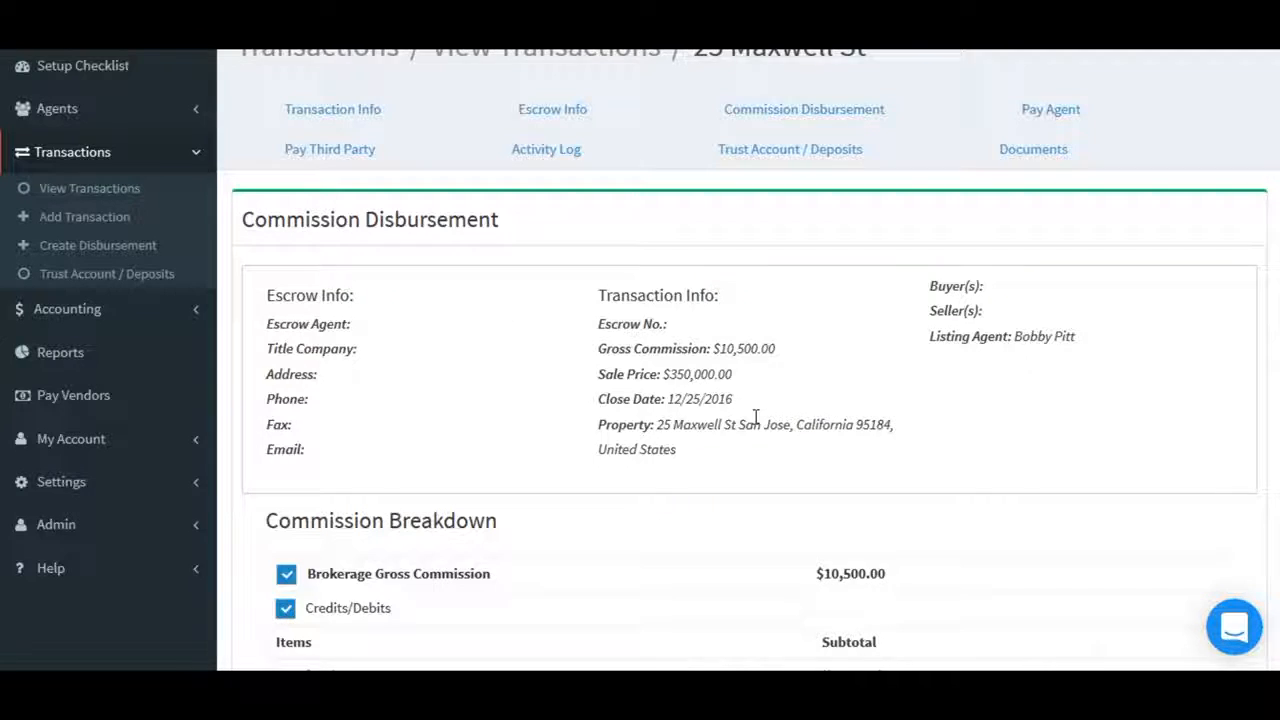
{"action": "scroll", "coordinate": [755, 416], "scroll_direction": "down", "scroll_amount": 3}
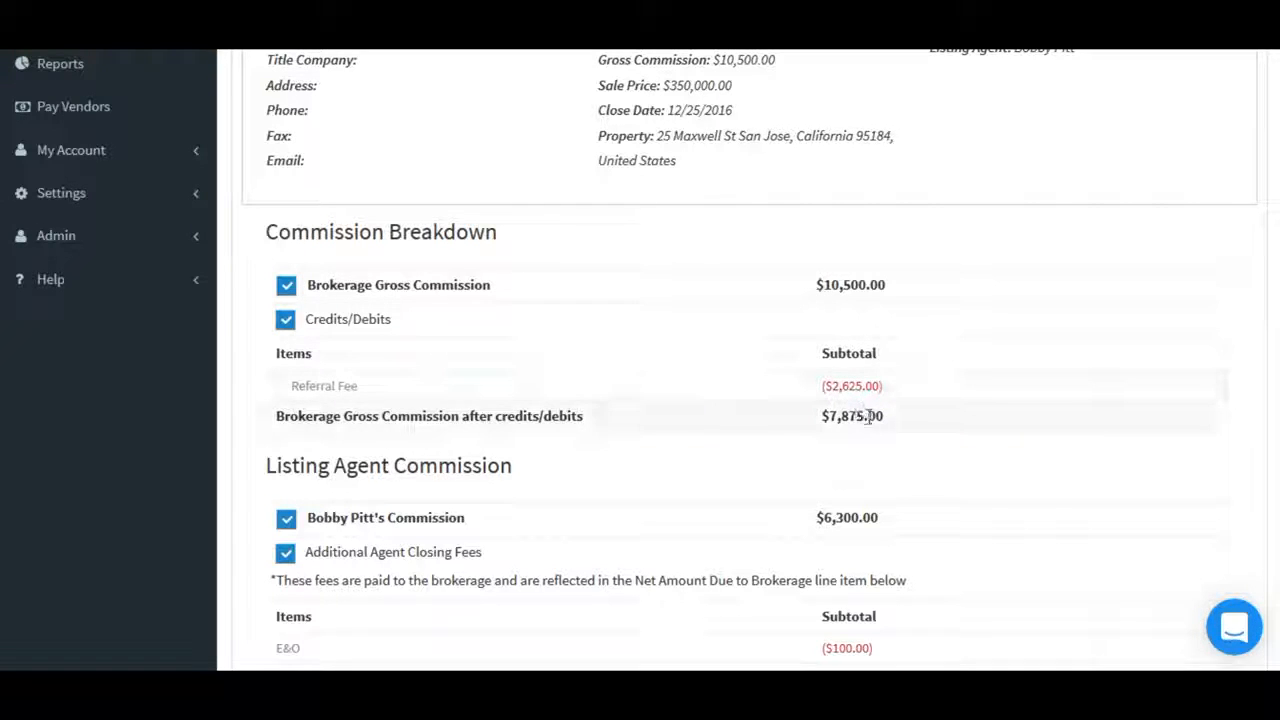
{"action": "scroll", "coordinate": [800, 476], "scroll_direction": "down", "scroll_amount": 3}
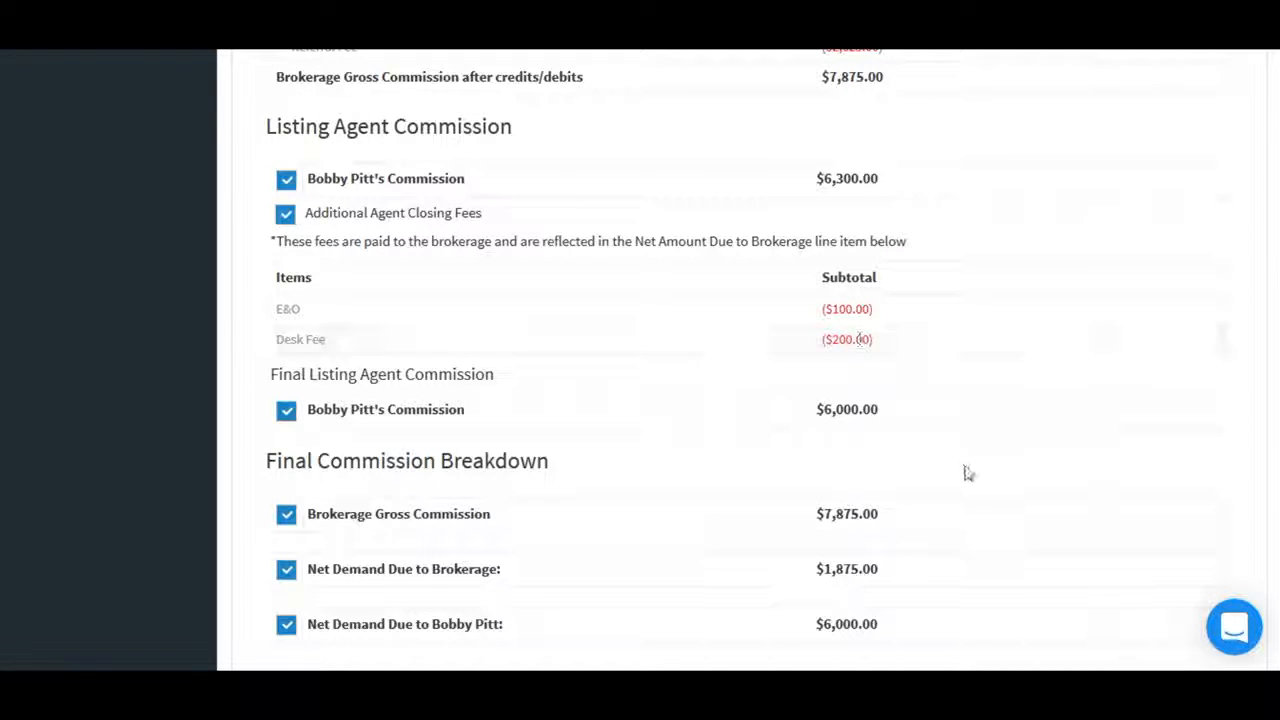
{"action": "scroll", "coordinate": [968, 473], "scroll_direction": "down", "scroll_amount": 2}
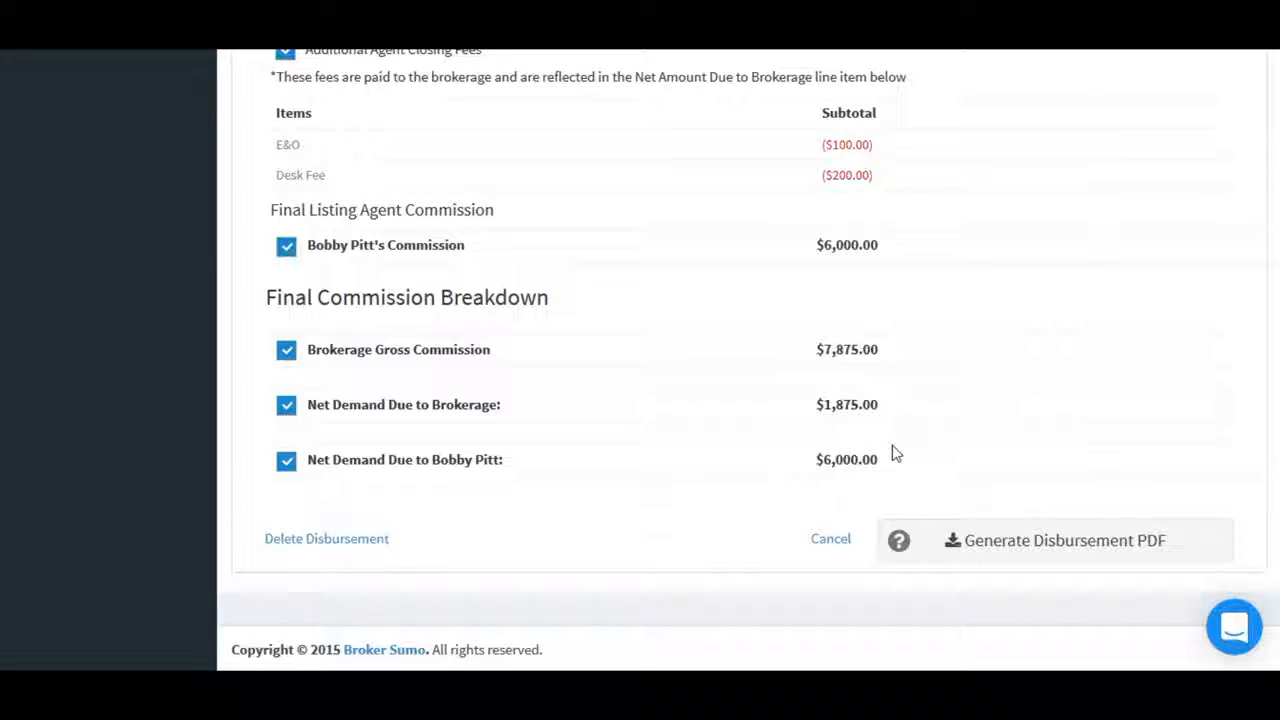
{"action": "scroll", "coordinate": [895, 455], "scroll_direction": "up", "scroll_amount": 10}
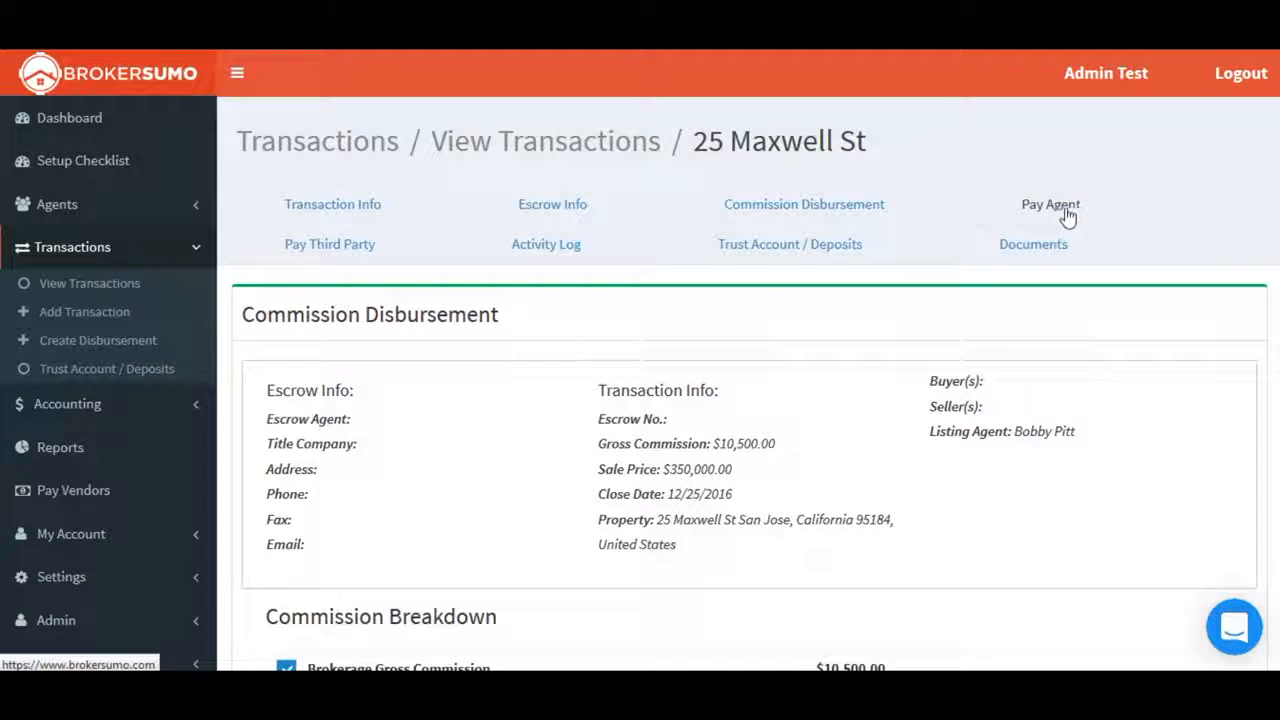
{"action": "left_click", "coordinate": [1062, 210]}
{"action": "scroll", "coordinate": [1037, 443], "scroll_direction": "down", "scroll_amount": 1}
{"action": "scroll", "coordinate": [1037, 443], "scroll_direction": "down", "scroll_amount": 1}
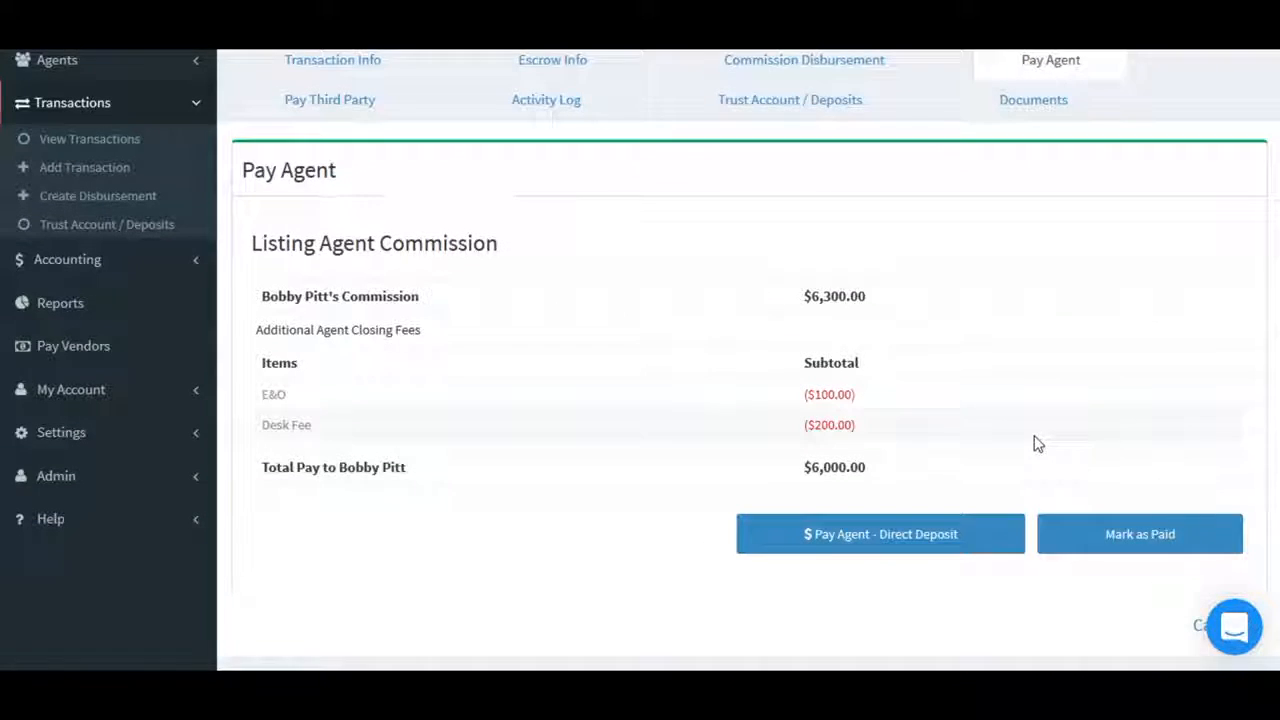
{"action": "left_click", "coordinate": [1129, 534]}
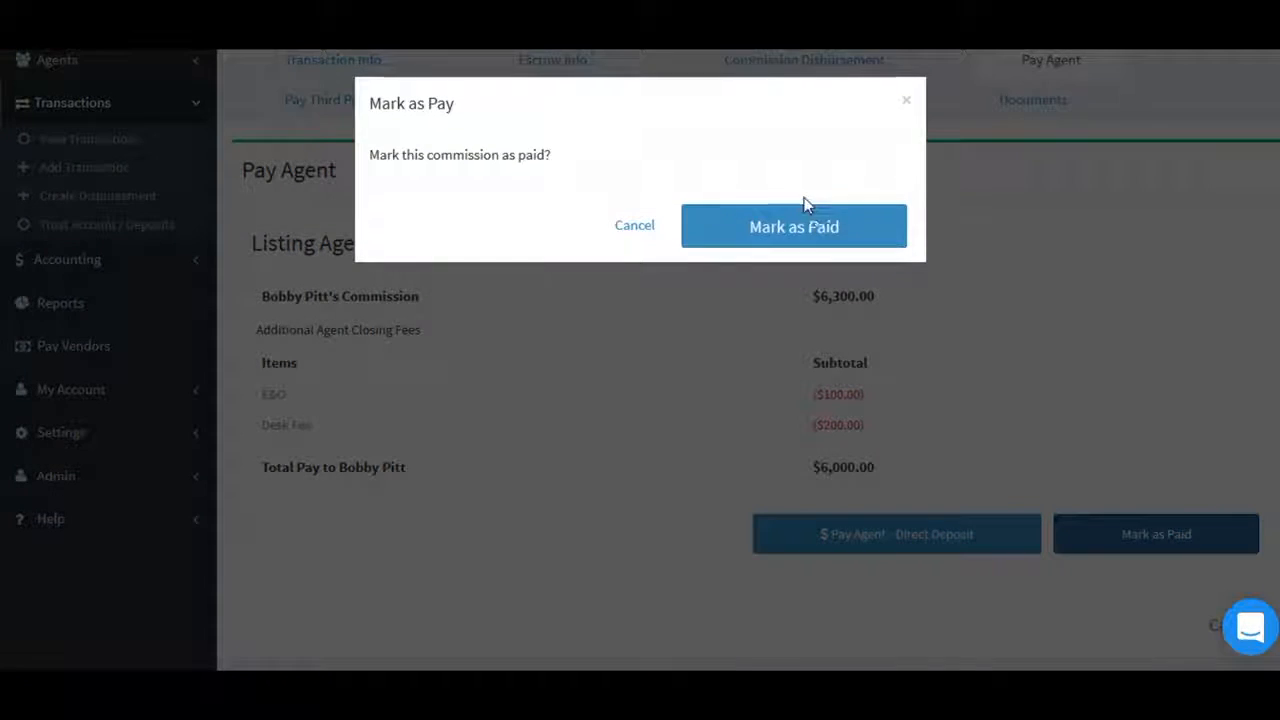
{"action": "left_click", "coordinate": [802, 224]}
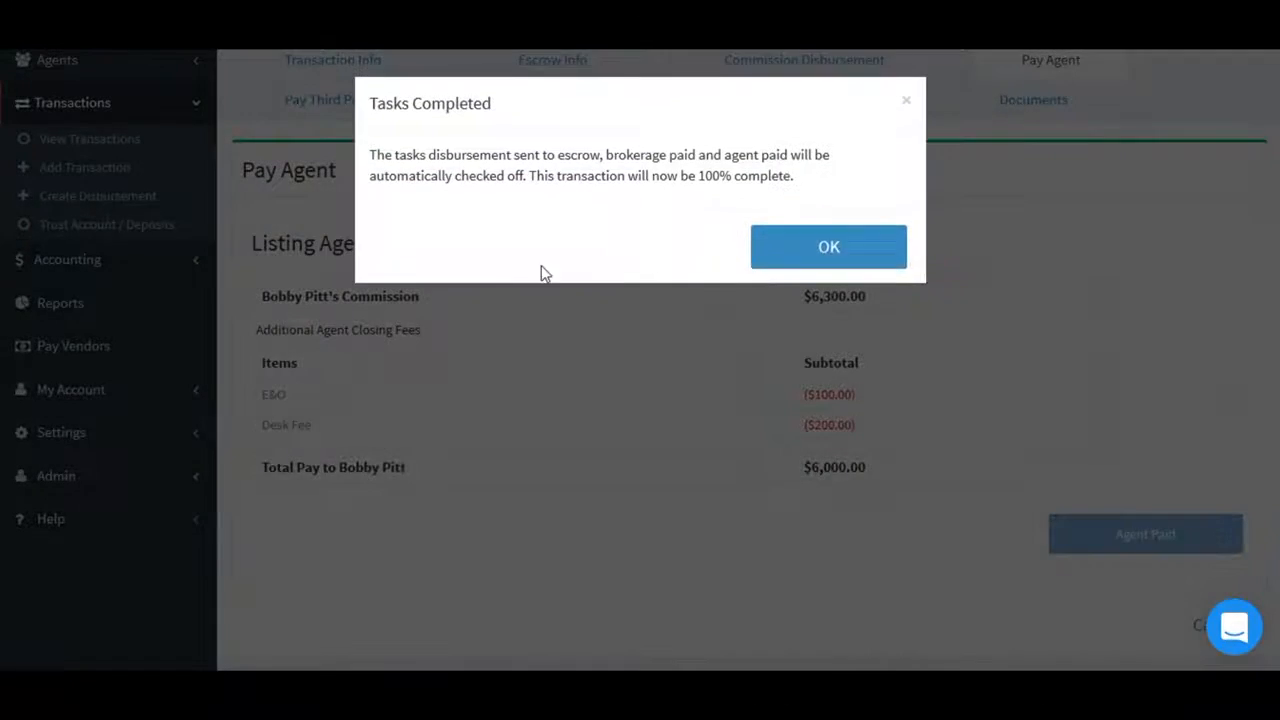
{"action": "left_click", "coordinate": [830, 252]}
{"action": "scroll", "coordinate": [368, 275], "scroll_direction": "up", "scroll_amount": 3}
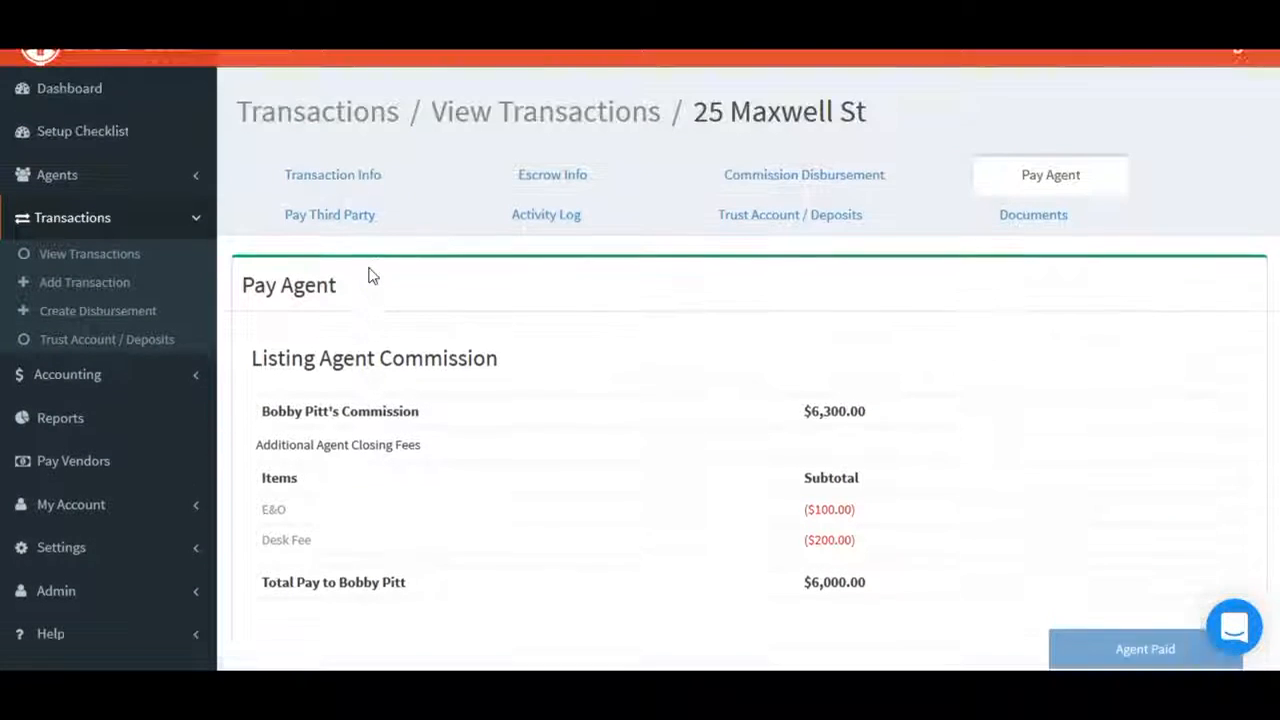
{"action": "left_click", "coordinate": [351, 212]}
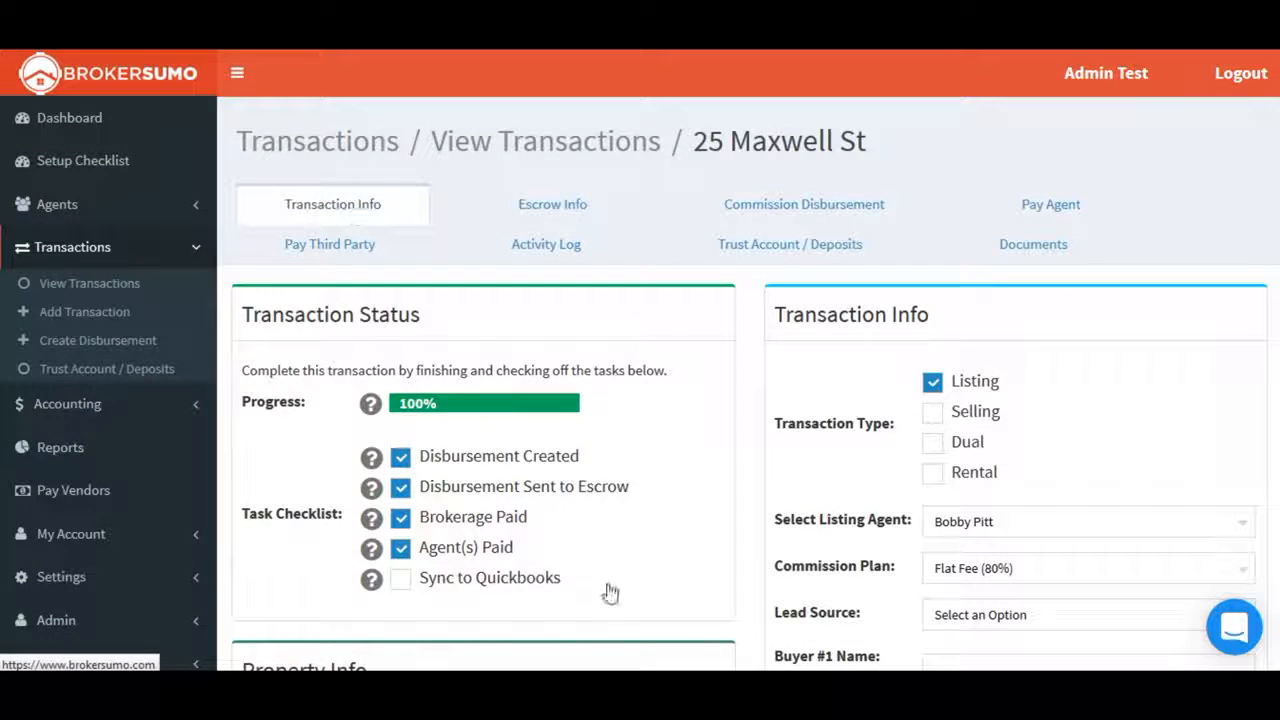
{"action": "left_click", "coordinate": [398, 582]}
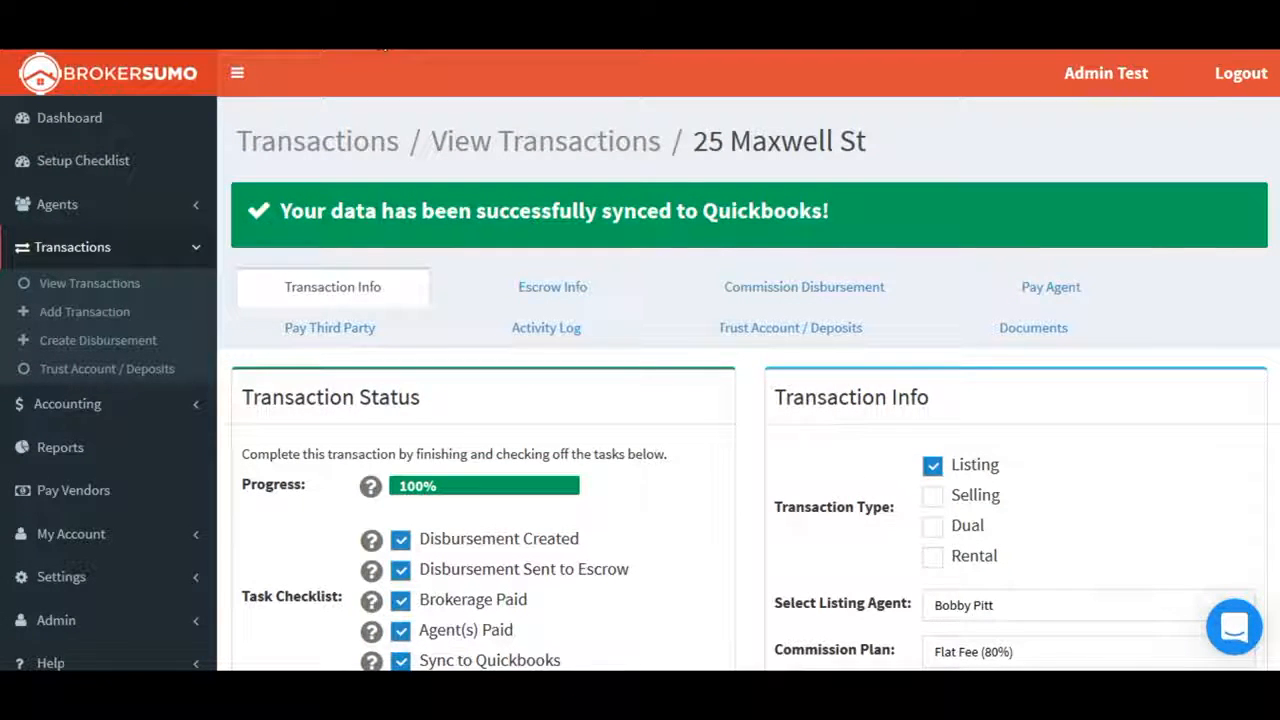
{"action": "left_click", "coordinate": [372, 28]}
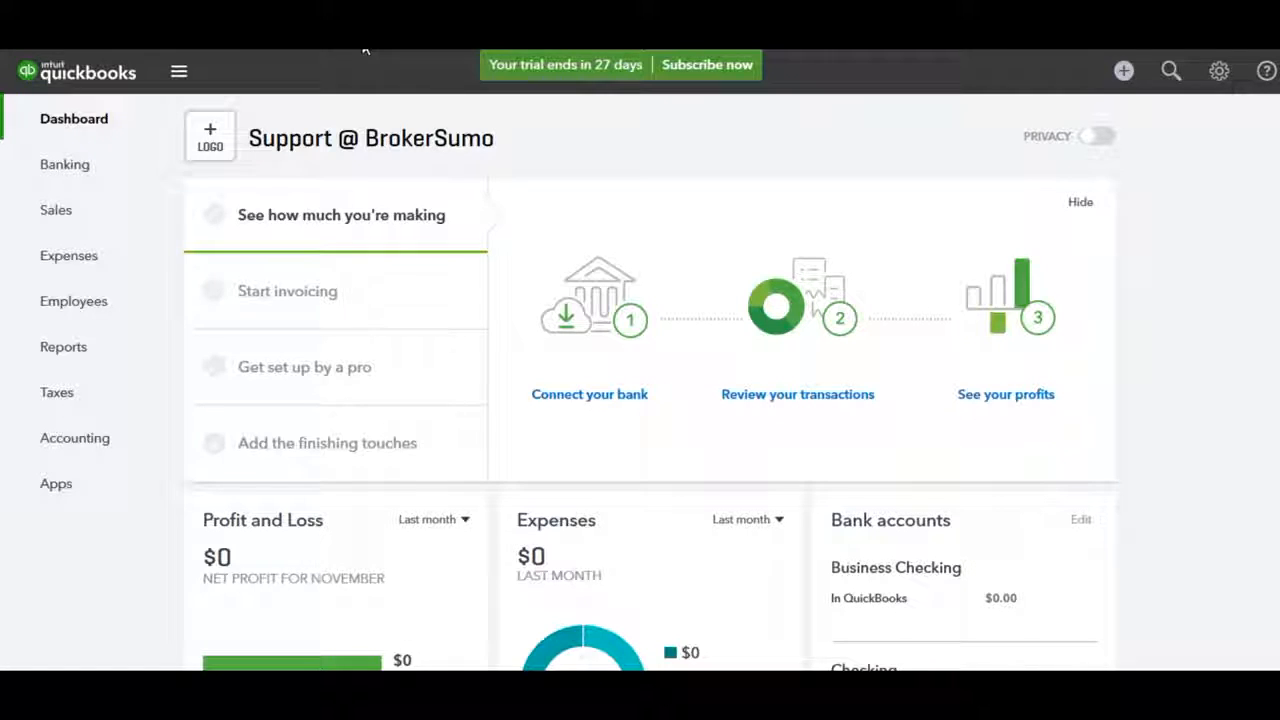
{"action": "left_click", "coordinate": [104, 224]}
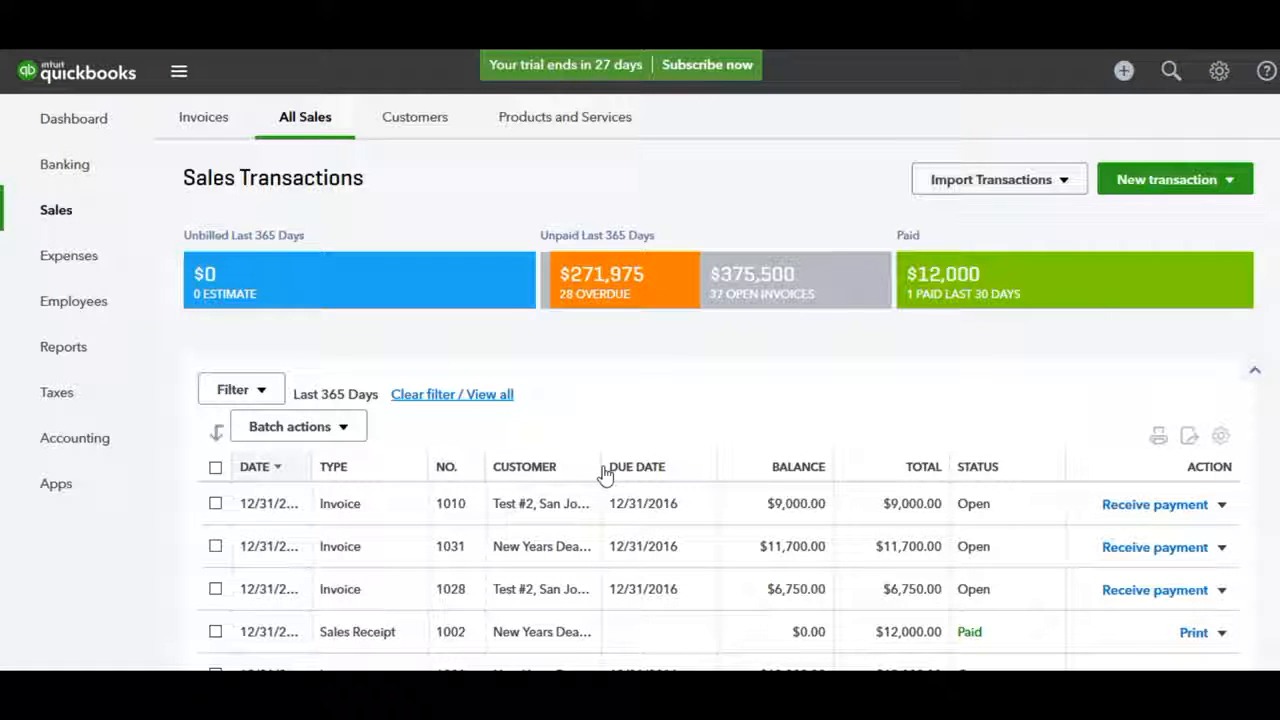
{"action": "scroll", "coordinate": [578, 518], "scroll_direction": "down", "scroll_amount": 3}
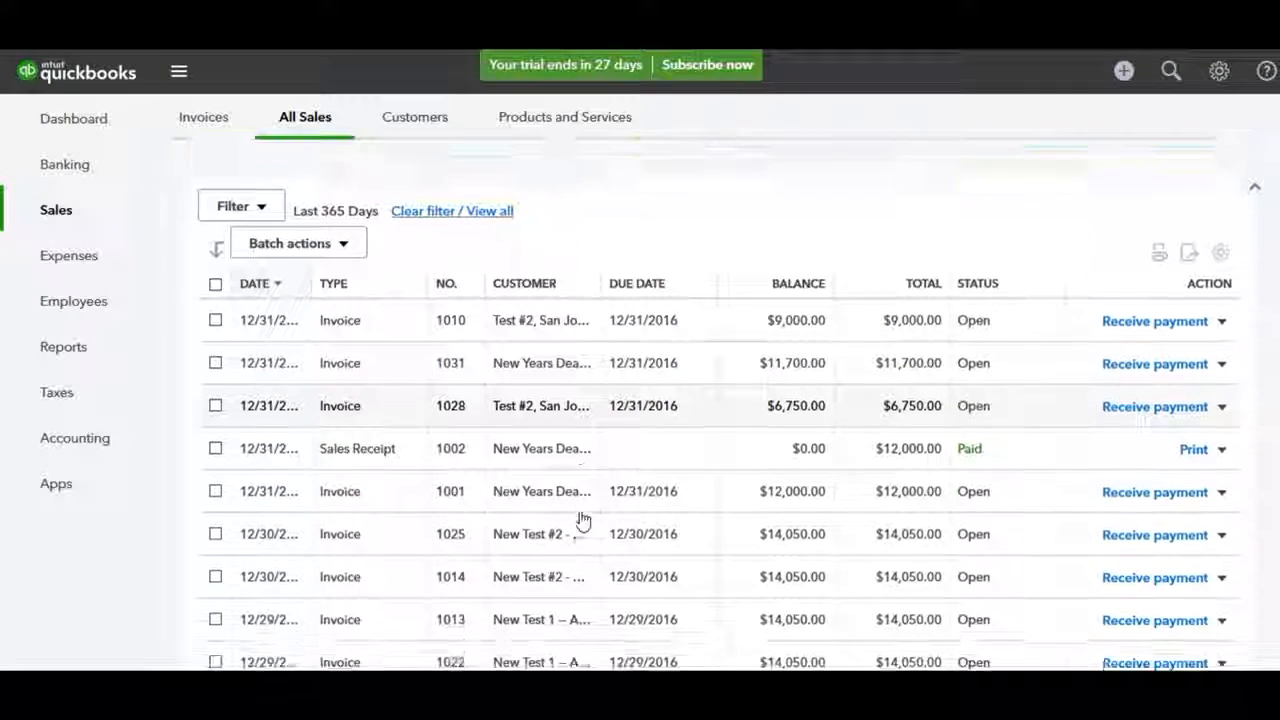
{"action": "scroll", "coordinate": [583, 520], "scroll_direction": "down", "scroll_amount": 2}
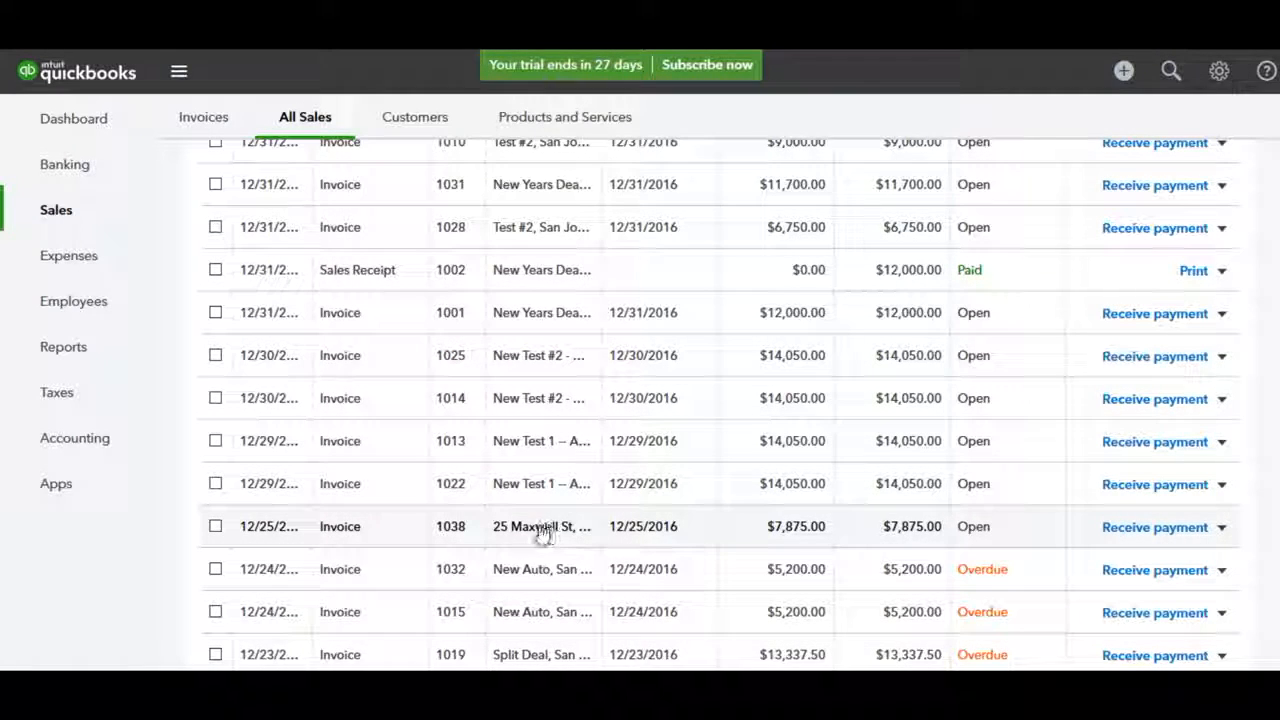
{"action": "left_click", "coordinate": [540, 534]}
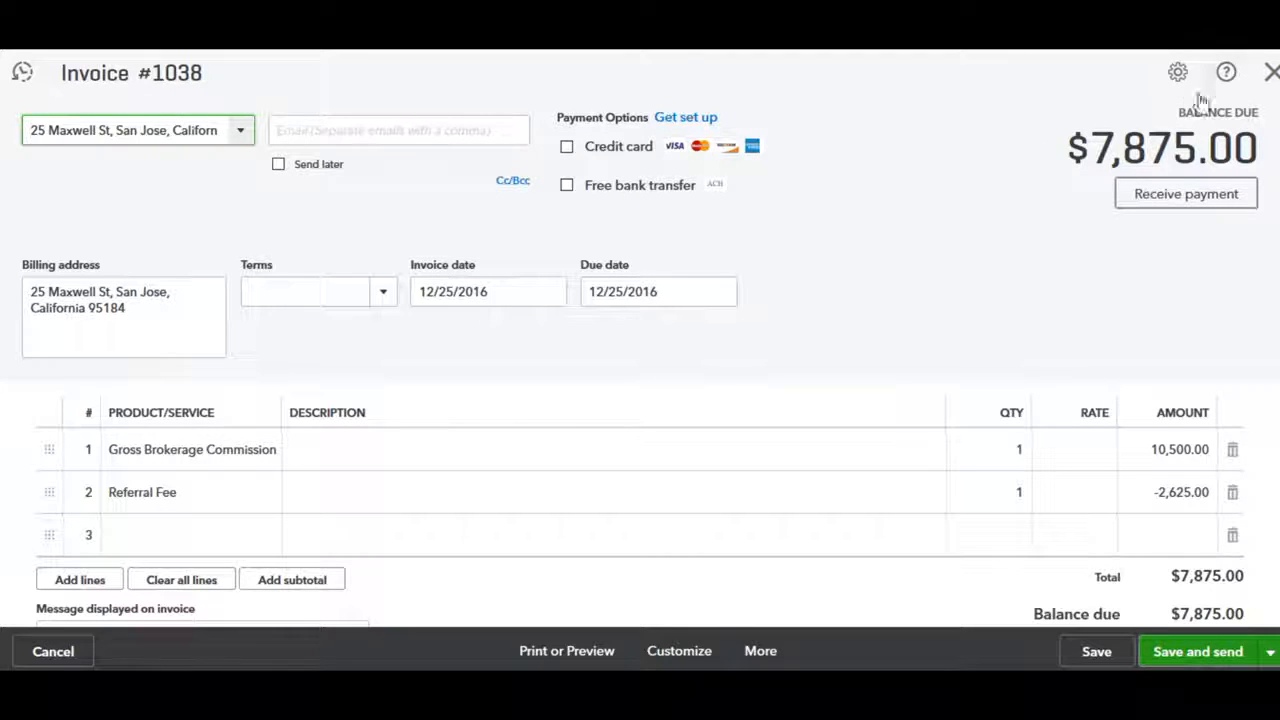
{"action": "left_click", "coordinate": [1271, 74]}
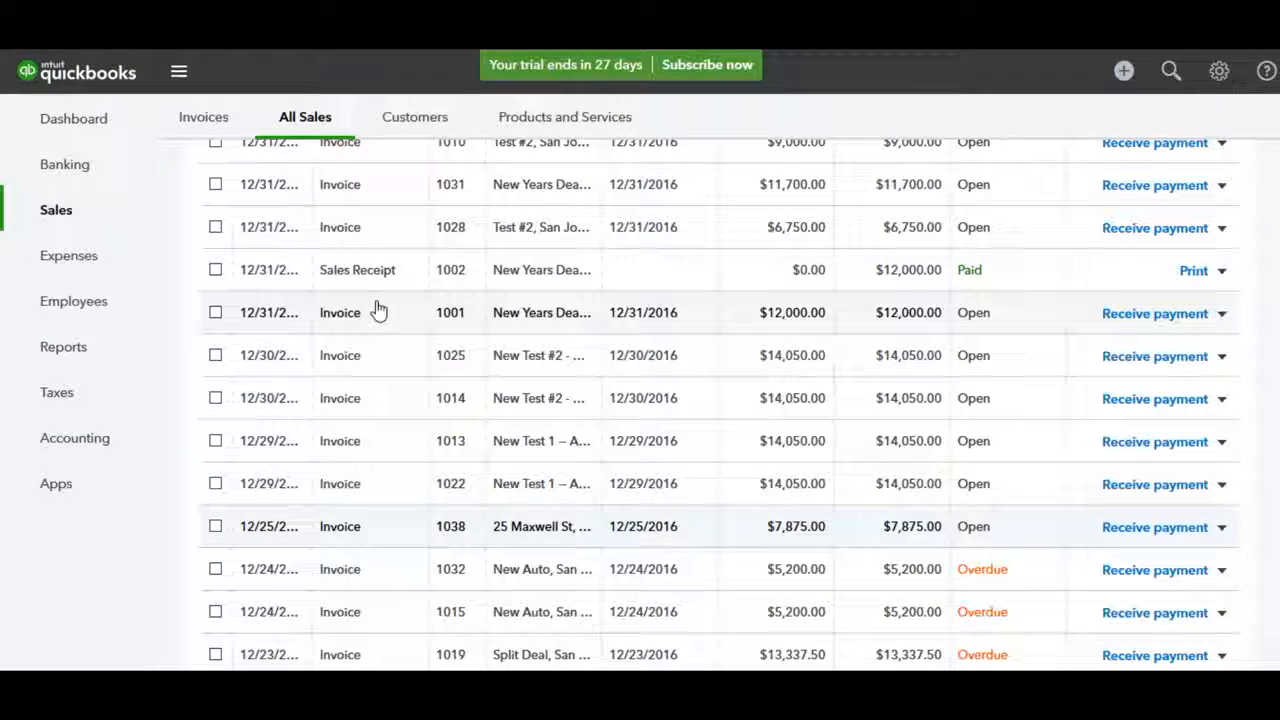
Find and open the listing agent's $6,000.00 commission expense dated 12/22/2016
{"action": "left_click", "coordinate": [87, 264]}
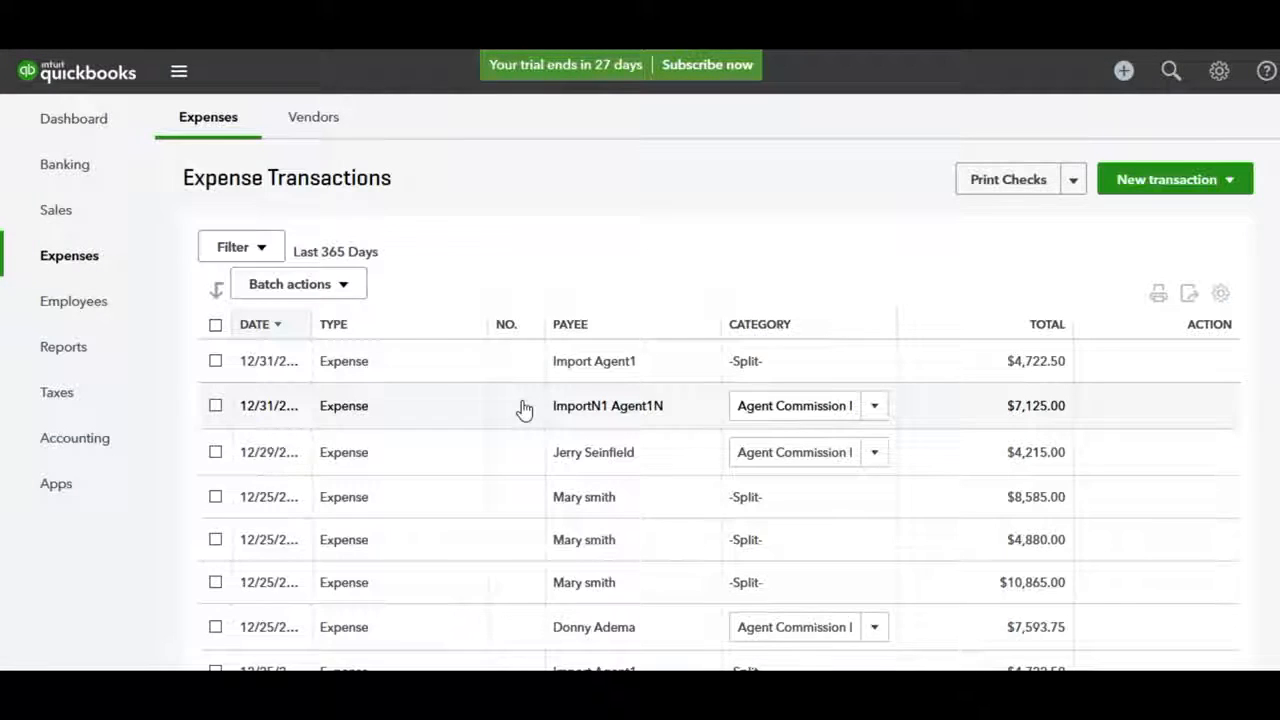
{"action": "scroll", "coordinate": [524, 409], "scroll_direction": "down", "scroll_amount": 5}
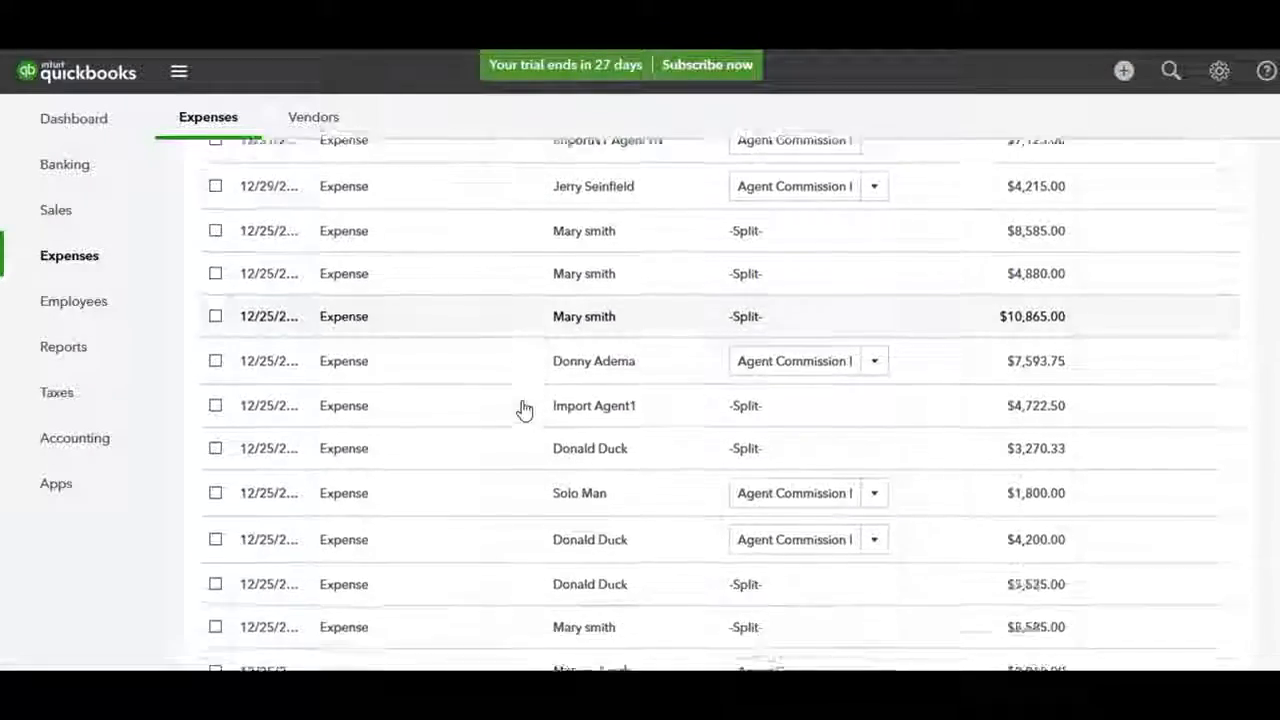
{"action": "scroll", "coordinate": [524, 409], "scroll_direction": "down", "scroll_amount": 5}
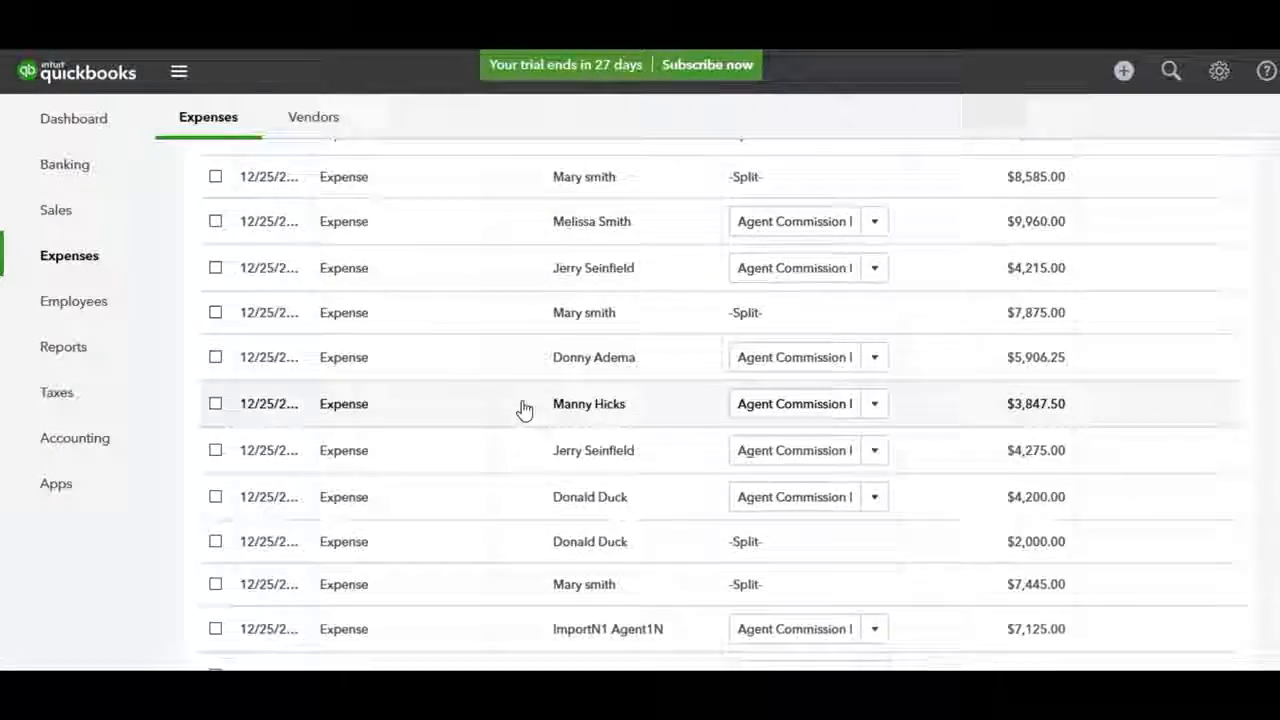
{"action": "scroll", "coordinate": [524, 409], "scroll_direction": "down", "scroll_amount": 2}
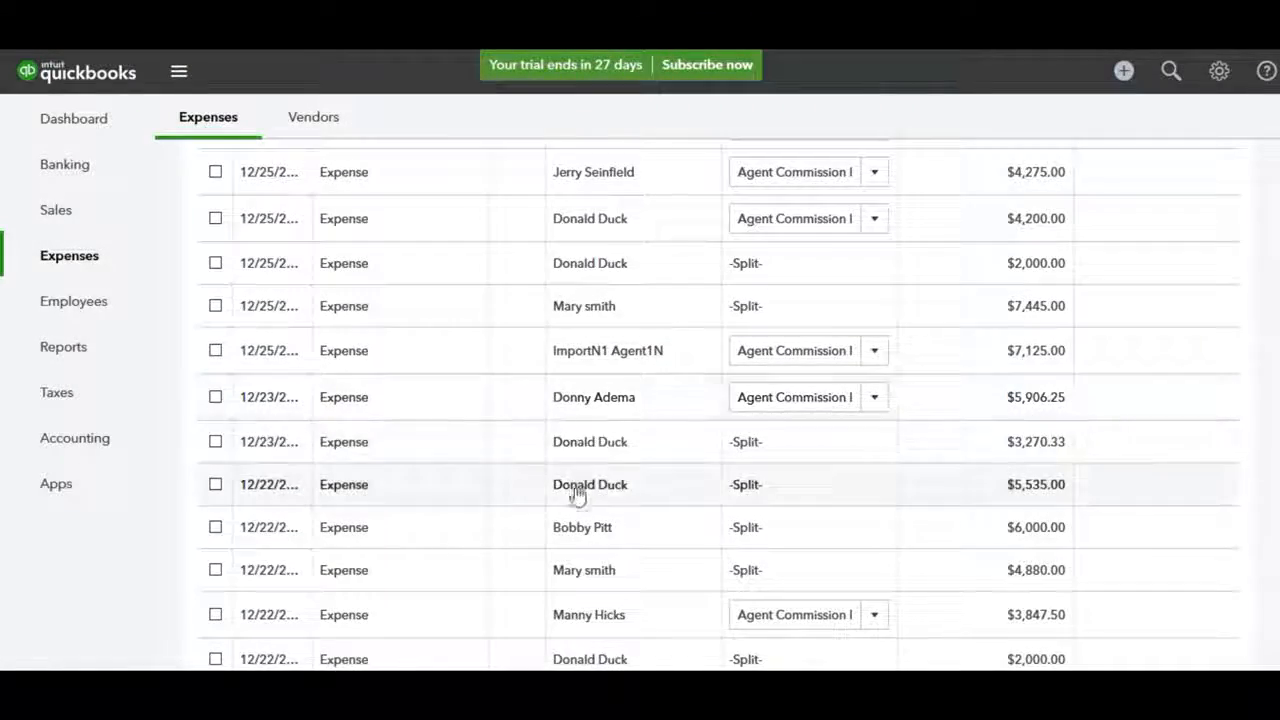
{"action": "left_click", "coordinate": [585, 535]}
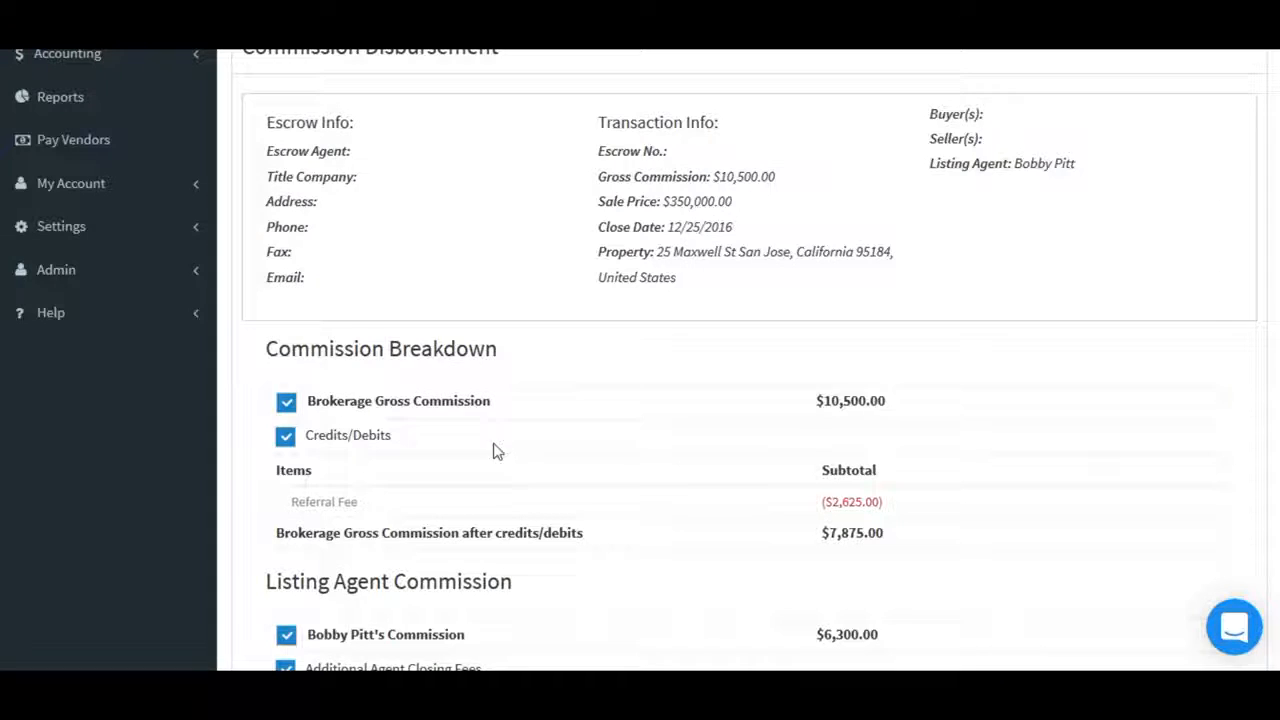
{"action": "scroll", "coordinate": [514, 486], "scroll_direction": "down", "scroll_amount": 3}
{"action": "scroll", "coordinate": [514, 478], "scroll_direction": "down", "scroll_amount": 1}
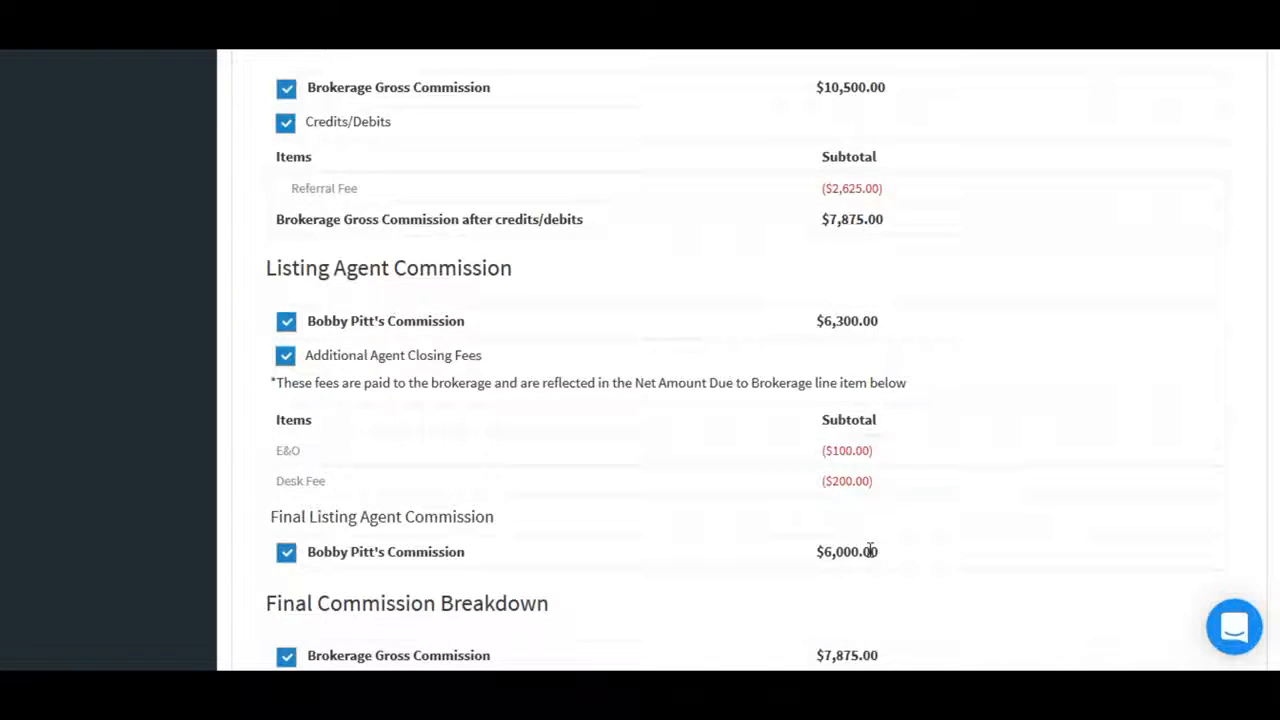
{"action": "scroll", "coordinate": [869, 551], "scroll_direction": "down", "scroll_amount": 5}
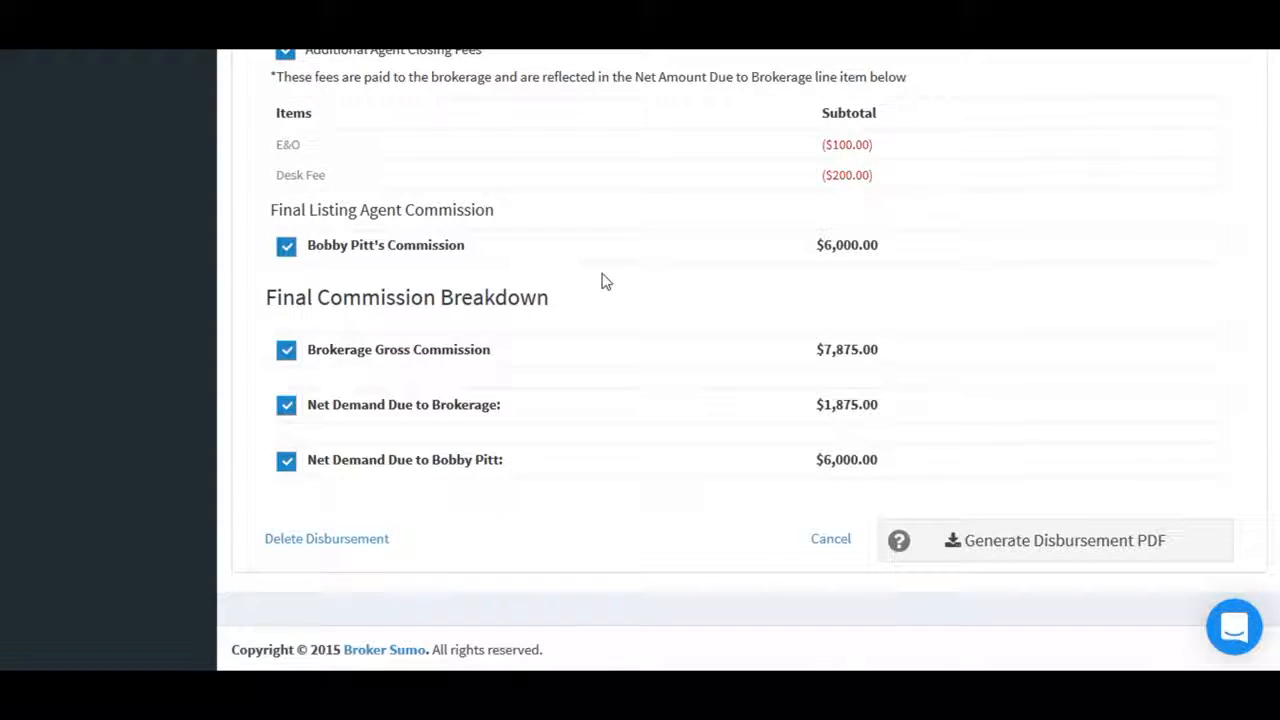